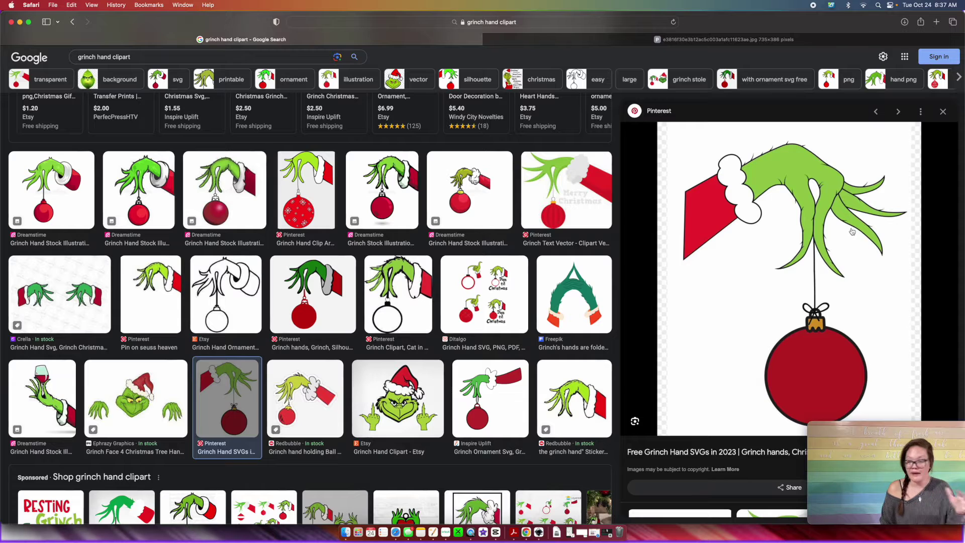
- Open the enlarged Grinch hand image in its own tab and screenshot the area containing the whole hand and ornament
{"action": "right_click", "coordinate": [804, 220]}
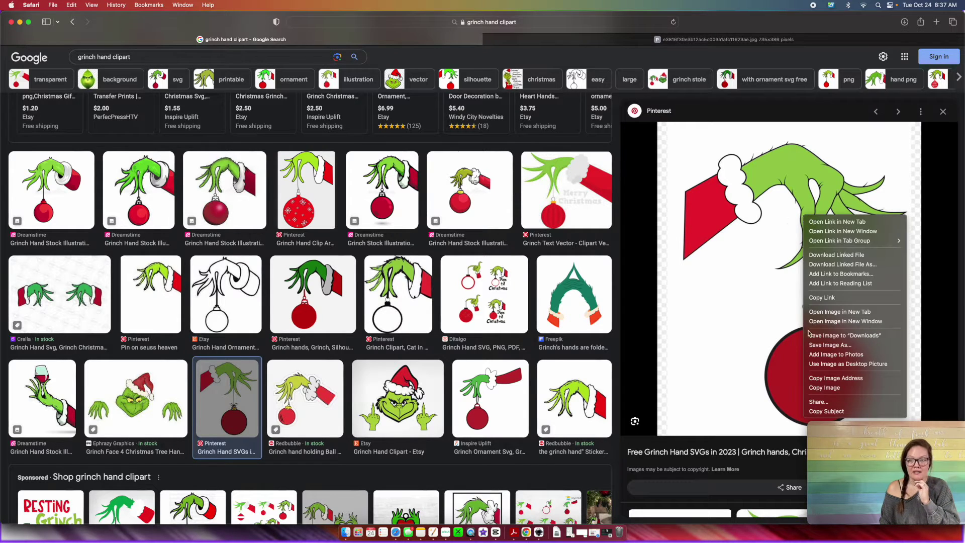
{"action": "left_click", "coordinate": [862, 312]}
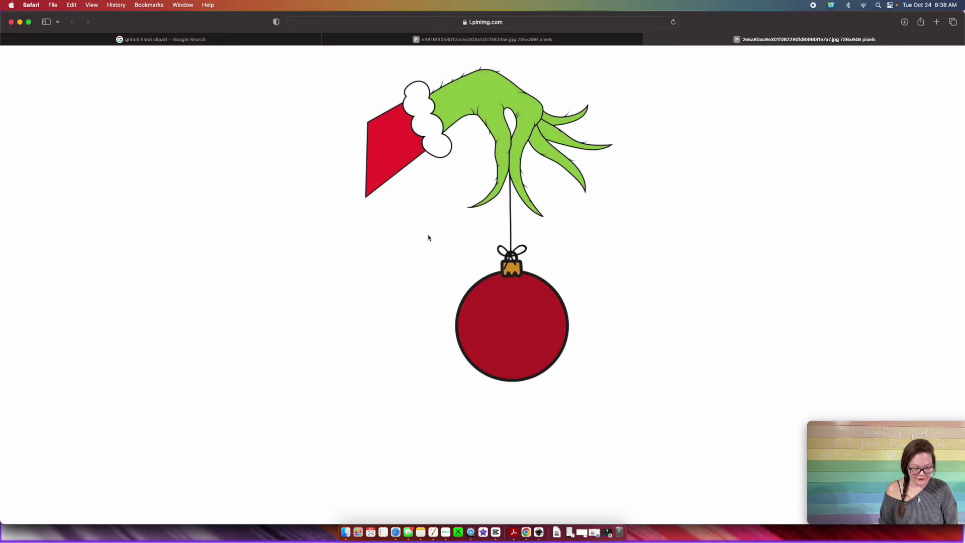
{"action": "key", "text": "super+shift+4"}
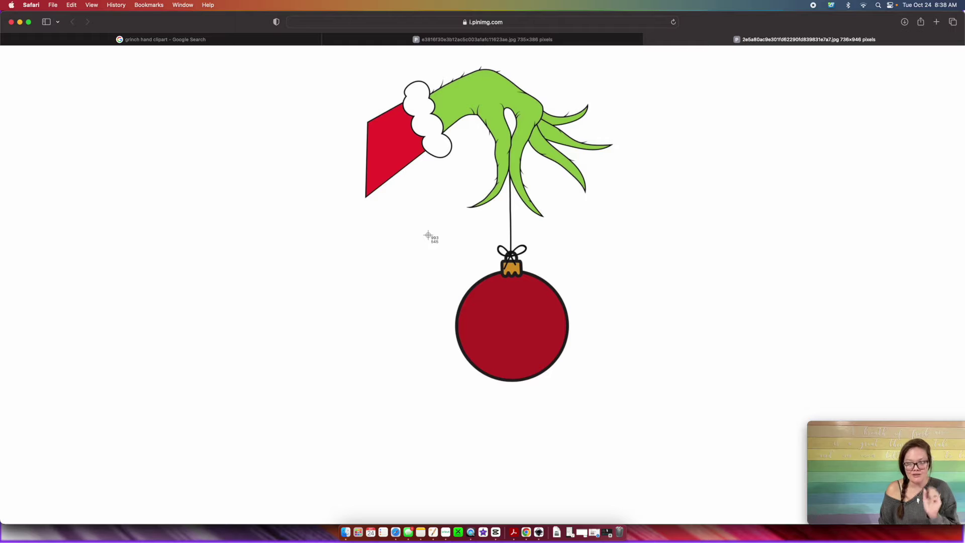
{"action": "left_click_drag", "start_coordinate": [350, 58], "coordinate": [625, 410]}
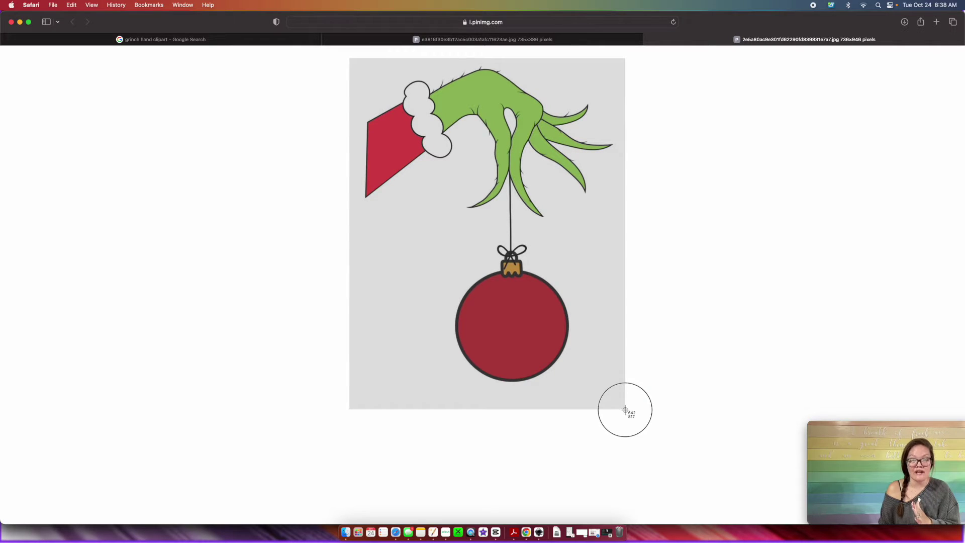
{"action": "left_click_drag", "start_coordinate": [625, 410], "coordinate": [621, 223]}
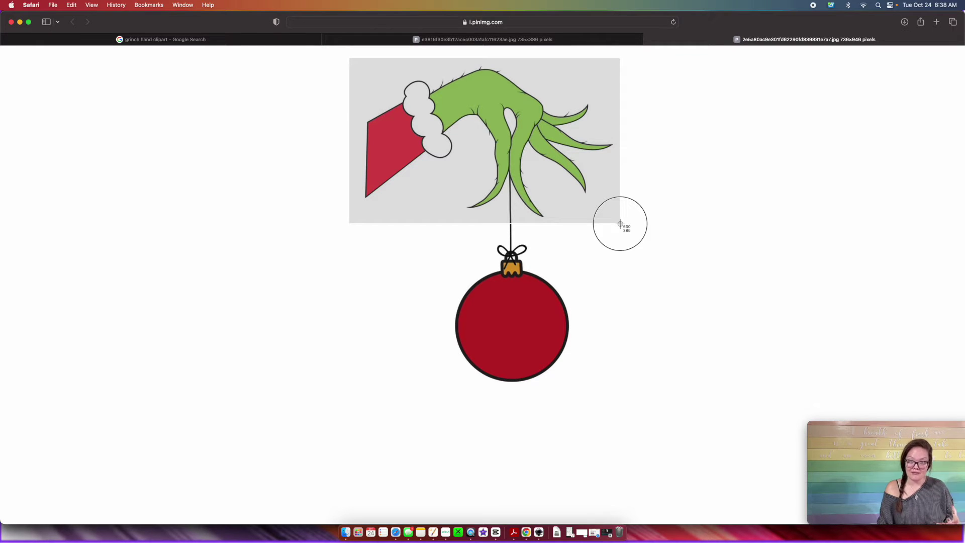
{"action": "left_click_drag", "start_coordinate": [621, 224], "coordinate": [619, 399]}
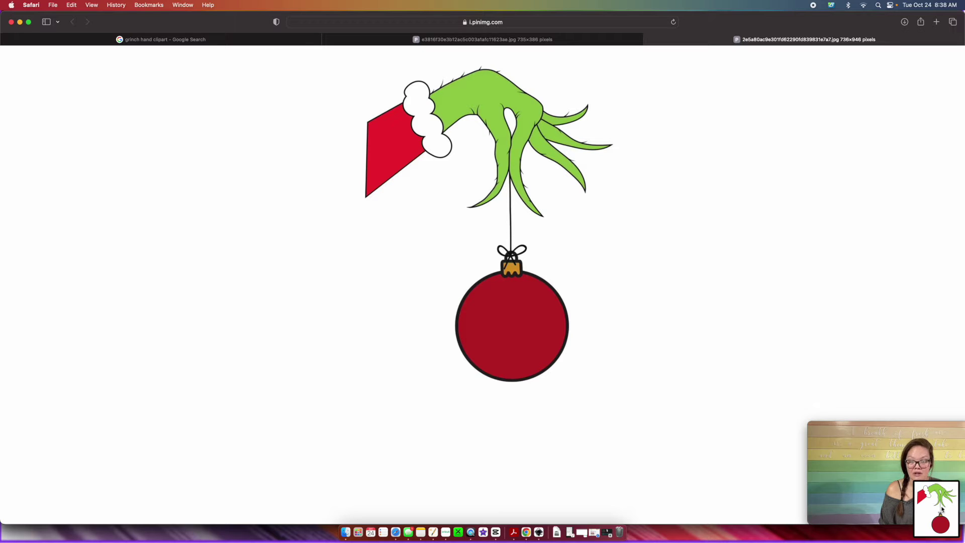
- Switch to Inkscape, import the Grinch hand screenshot as an embedded image with DPI from file, and position it over the page
{"action": "left_click", "coordinate": [539, 532]}
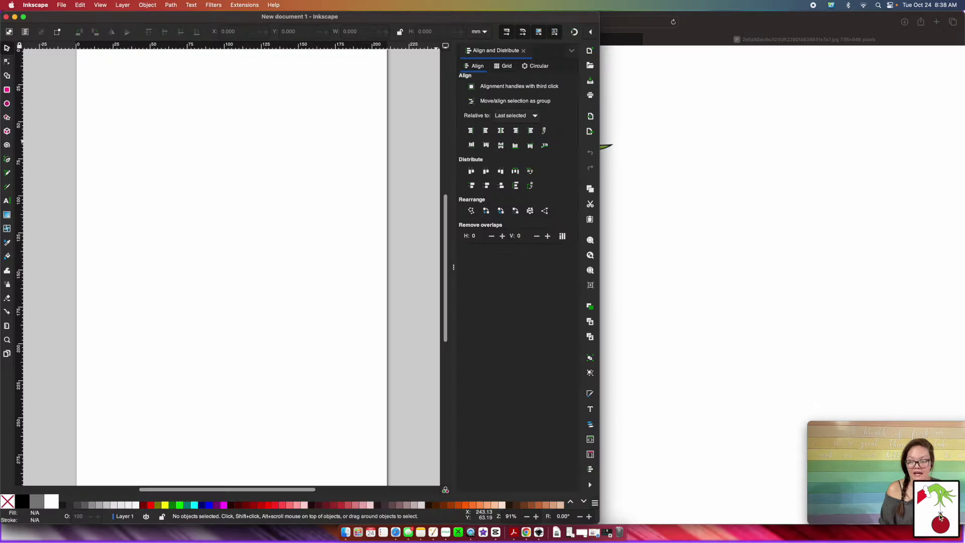
{"action": "left_click_drag", "start_coordinate": [936, 508], "coordinate": [171, 232]}
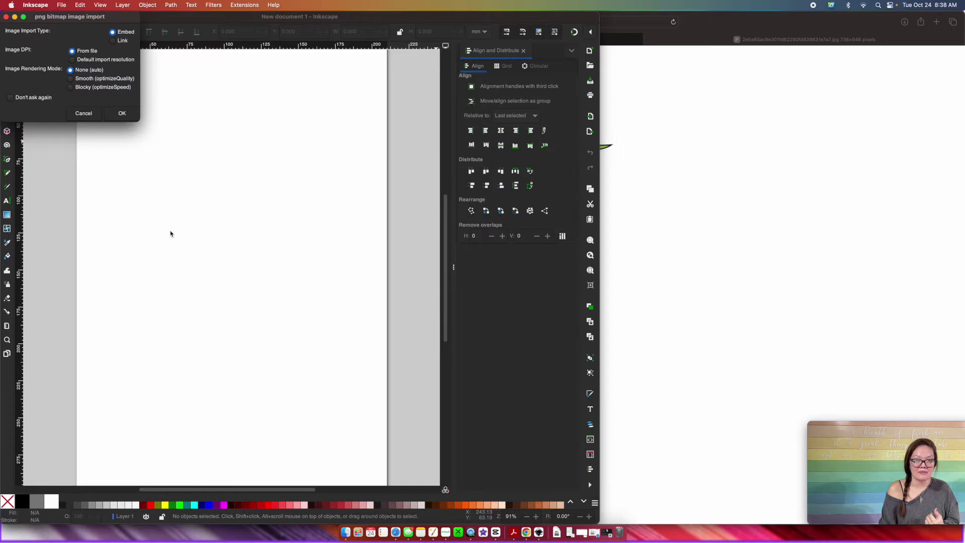
{"action": "left_click", "coordinate": [124, 115]}
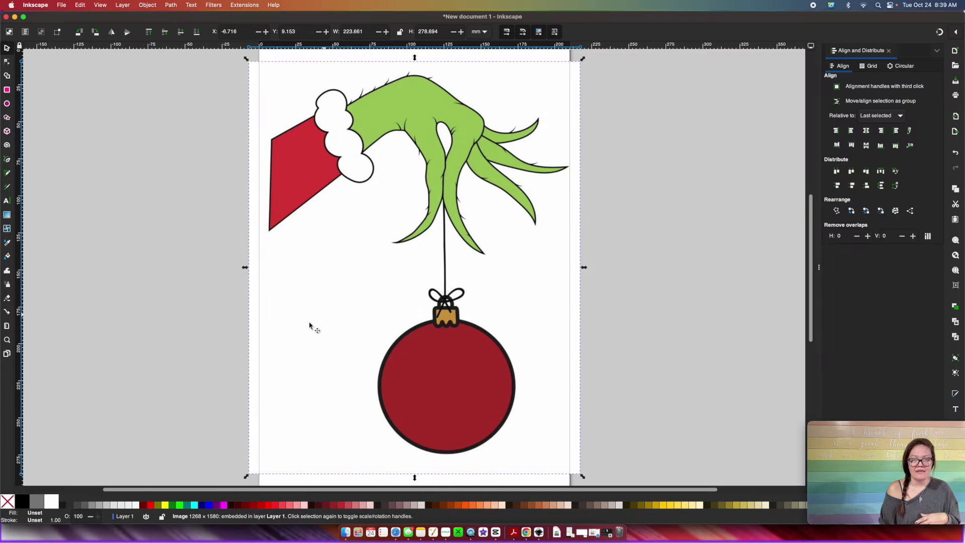
{"action": "mouse_move", "coordinate": [356, 323]}
{"action": "left_mouse_down"}
{"action": "mouse_move", "coordinate": [340, 313]}
{"action": "mouse_move", "coordinate": [359, 326]}
{"action": "left_mouse_up"}
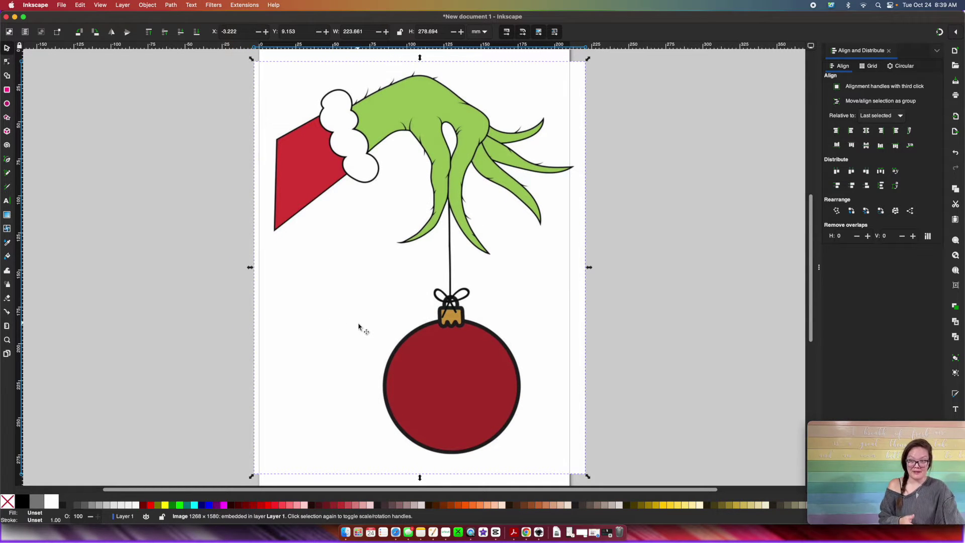
{"action": "key", "text": "minus"}
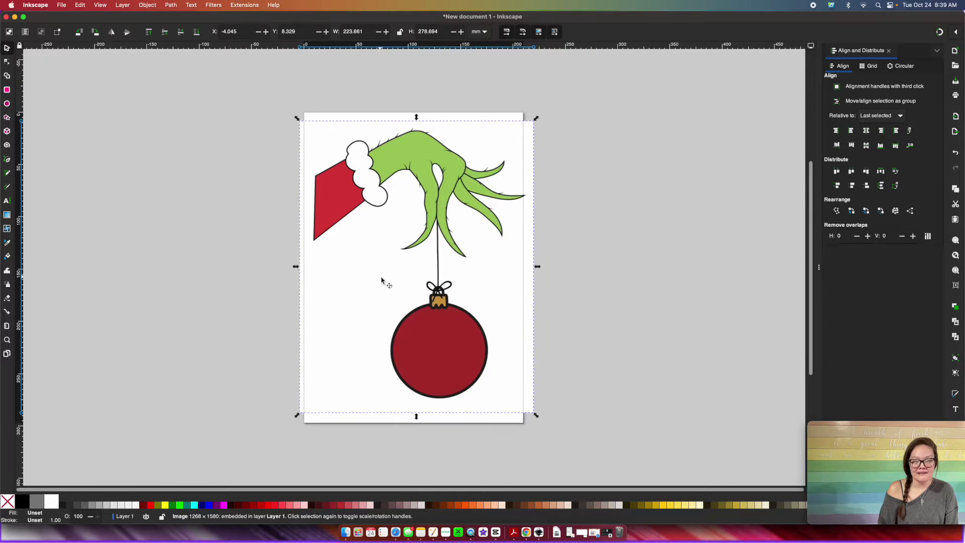
{"action": "scroll", "coordinate": [381, 280], "scroll_direction": "right", "scroll_amount": 3}
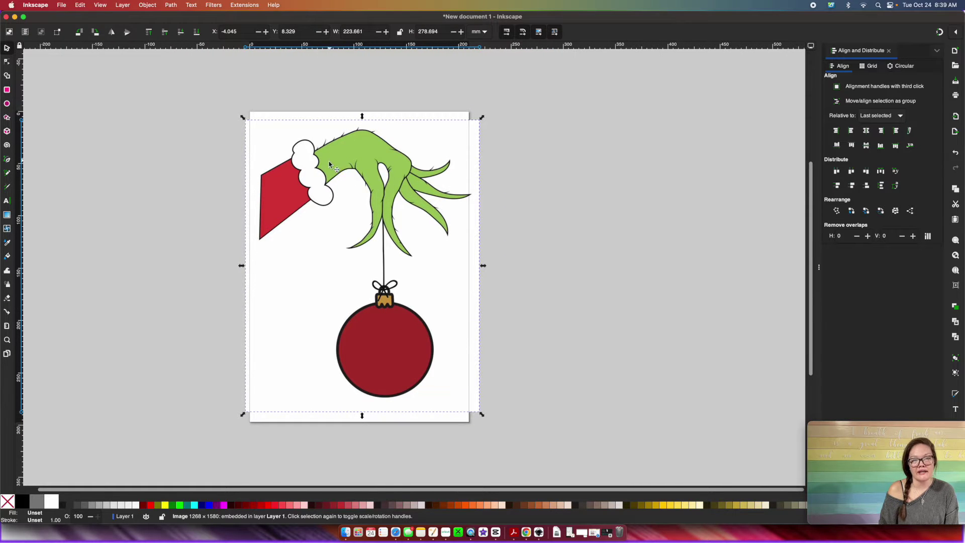
{"action": "left_click_drag", "start_coordinate": [330, 164], "coordinate": [315, 164]}
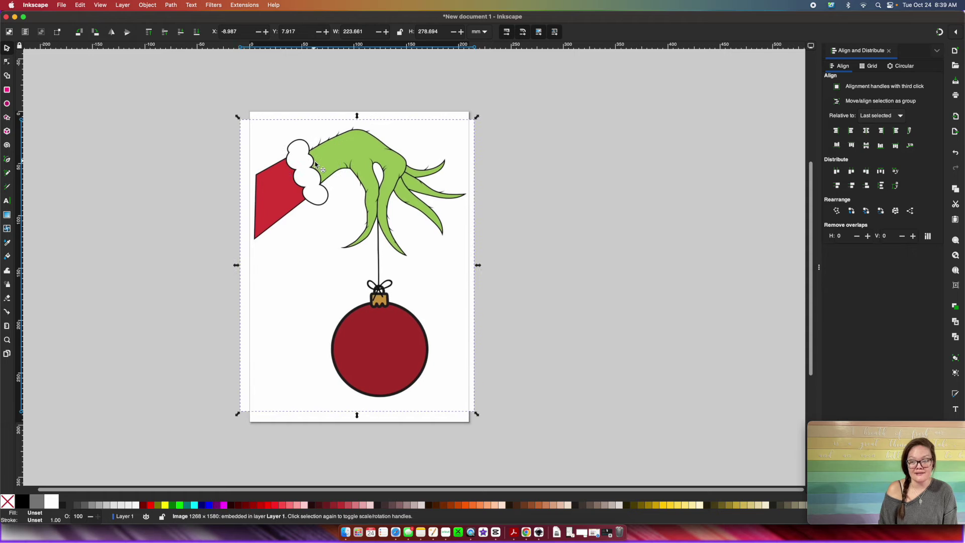
- Trace the image with a single-scan brightness cutoff at a threshold of 0.377
{"action": "right_click", "coordinate": [315, 163]}
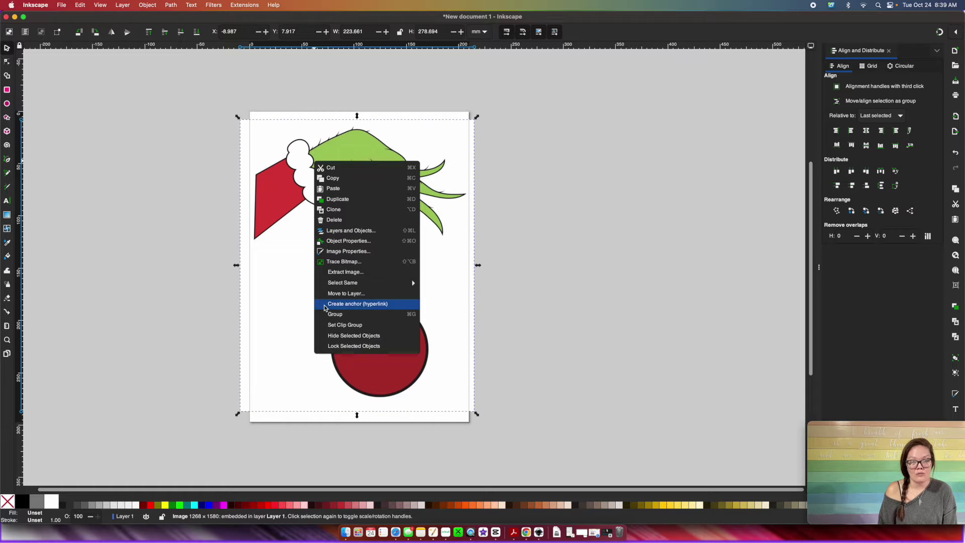
{"action": "left_click", "coordinate": [336, 262]}
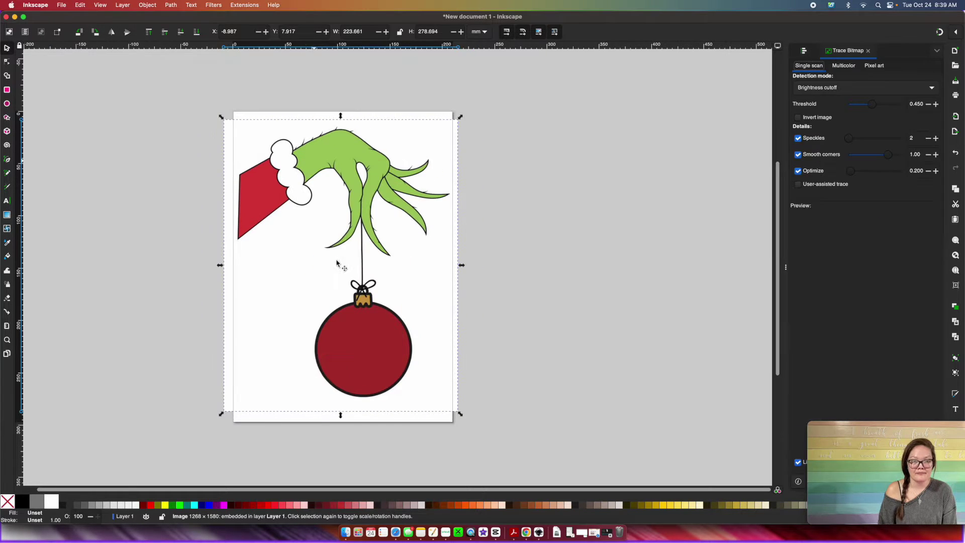
{"action": "mouse_move", "coordinate": [832, 429]}
{"action": "left_mouse_down"}
{"action": "mouse_move", "coordinate": [566, 438]}
{"action": "mouse_move", "coordinate": [473, 429]}
{"action": "mouse_move", "coordinate": [496, 427]}
{"action": "left_mouse_up"}
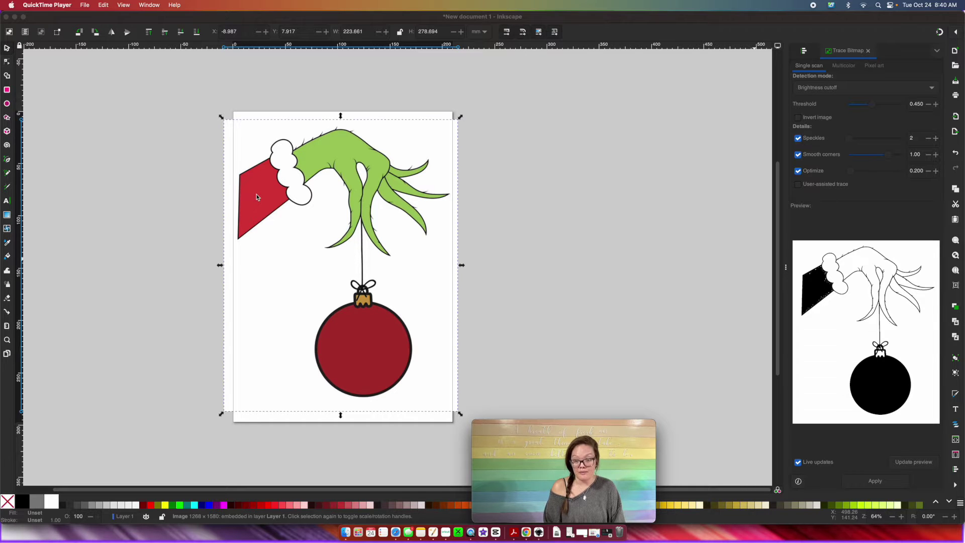
{"action": "left_click", "coordinate": [869, 106]}
{"action": "left_click_drag", "start_coordinate": [870, 107], "coordinate": [870, 108]}
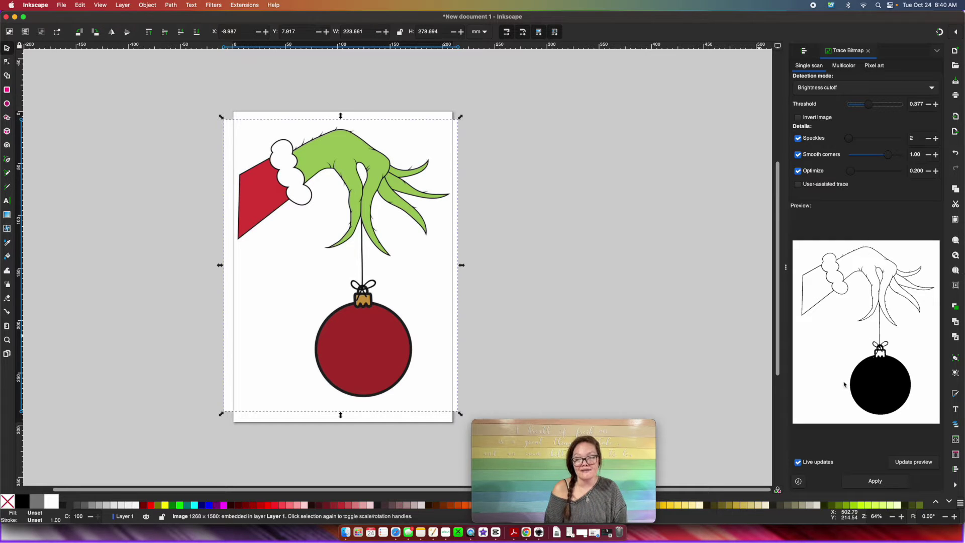
{"action": "left_click", "coordinate": [874, 482]}
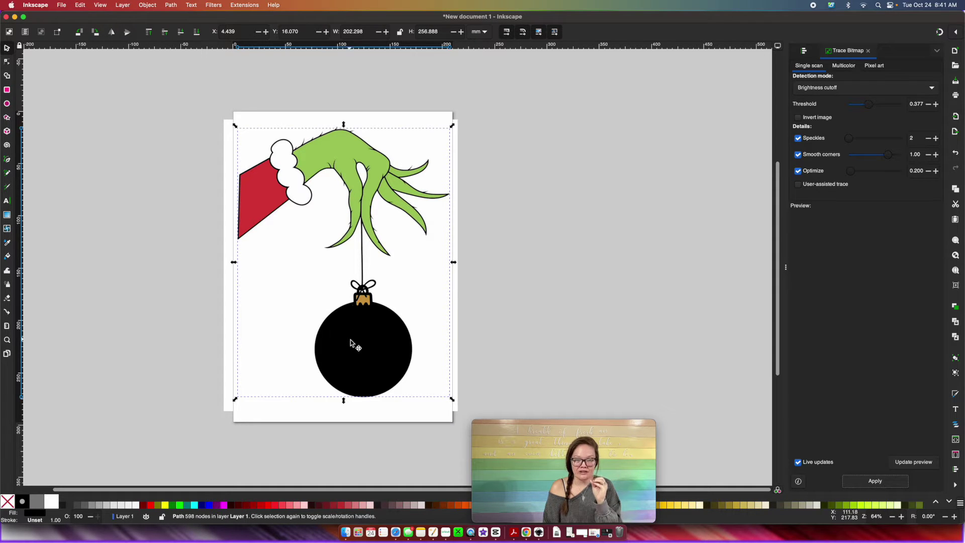
- Separate the black trace from the coloured original, placing the original left of the page and the trace on the page
{"action": "mouse_move", "coordinate": [351, 341]}
{"action": "left_mouse_down"}
{"action": "mouse_move", "coordinate": [370, 330]}
{"action": "mouse_move", "coordinate": [566, 332]}
{"action": "left_mouse_up"}
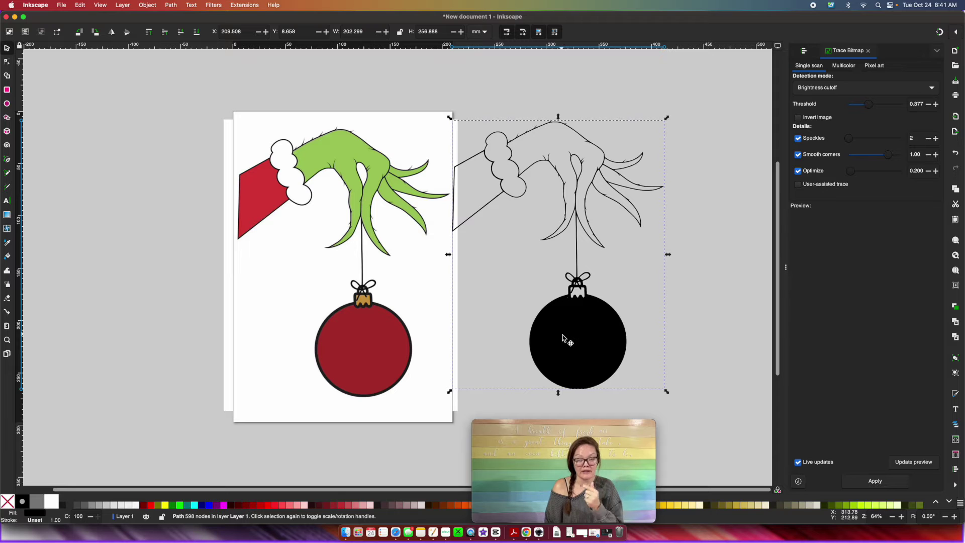
{"action": "left_click_drag", "start_coordinate": [577, 336], "coordinate": [590, 328]}
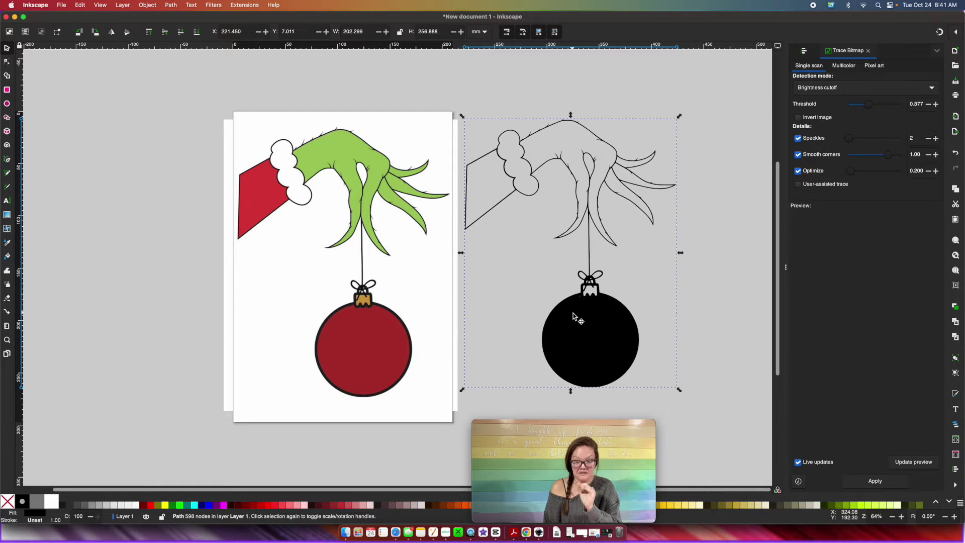
{"action": "left_click", "coordinate": [377, 259]}
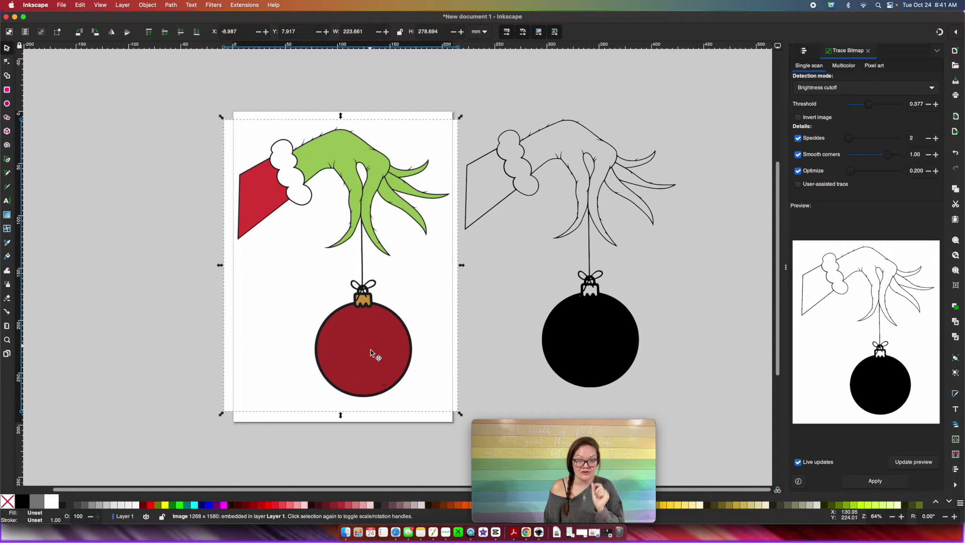
{"action": "scroll", "coordinate": [371, 358], "scroll_direction": "up", "scroll_amount": 3}
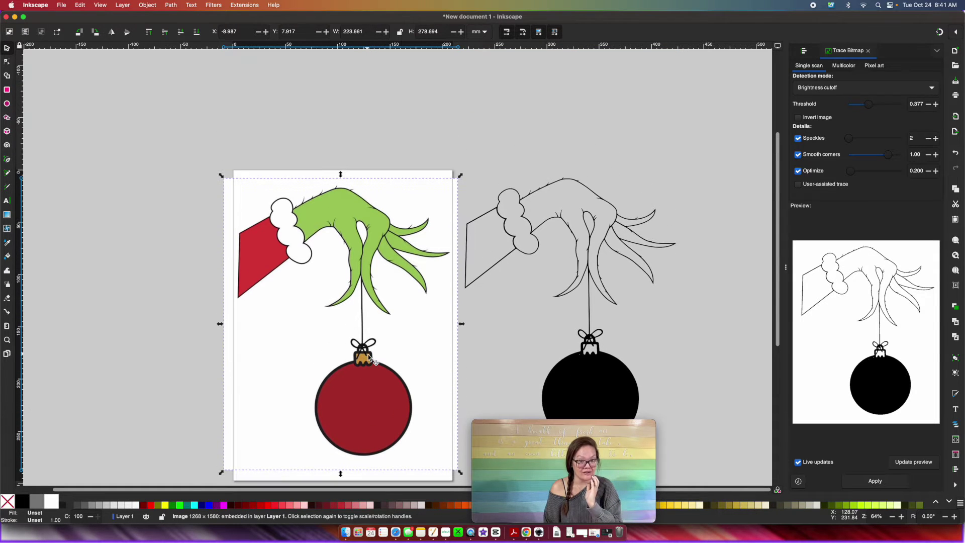
{"action": "scroll", "coordinate": [370, 356], "scroll_direction": "down", "scroll_amount": 3}
{"action": "scroll", "coordinate": [371, 359], "scroll_direction": "left", "scroll_amount": 3}
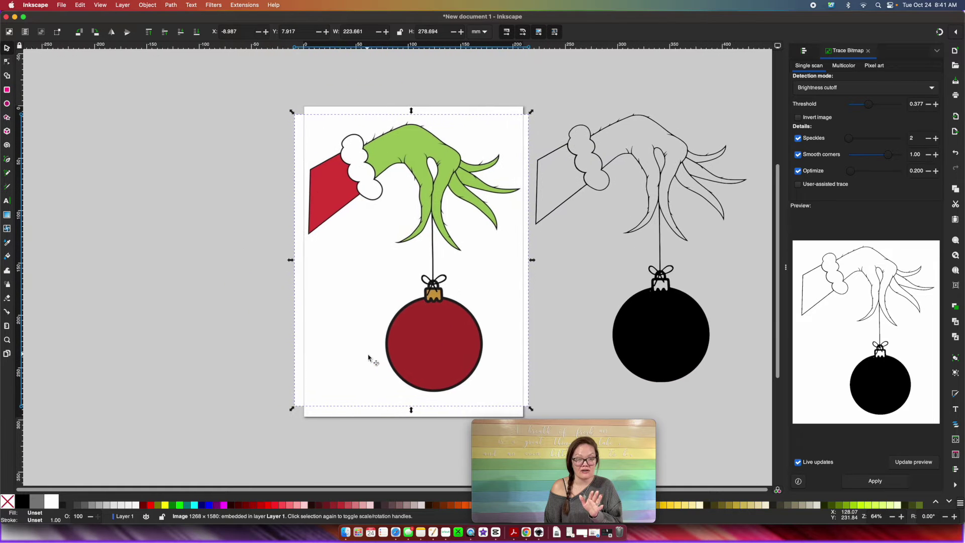
{"action": "left_click_drag", "start_coordinate": [463, 334], "coordinate": [223, 327]}
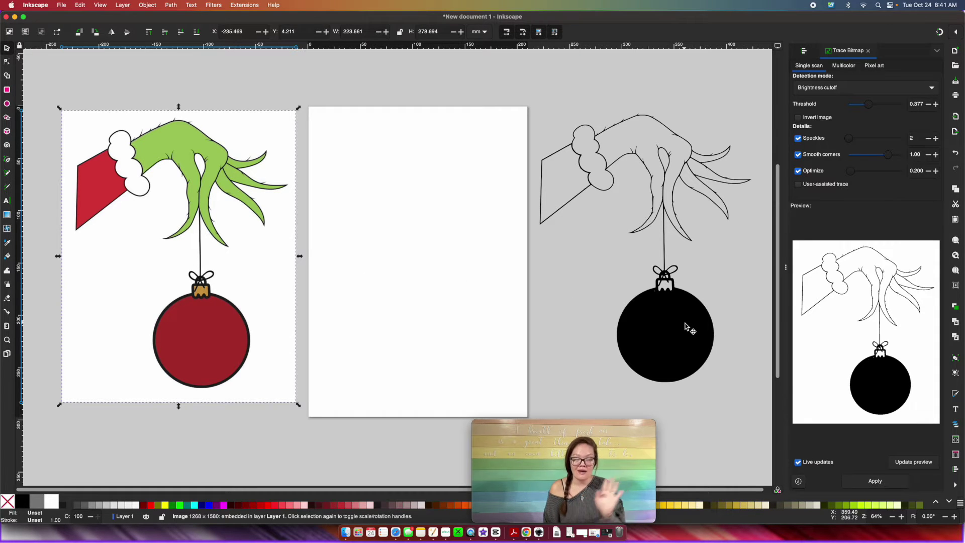
{"action": "mouse_move", "coordinate": [680, 327]}
{"action": "left_mouse_down"}
{"action": "mouse_move", "coordinate": [469, 319]}
{"action": "mouse_move", "coordinate": [459, 330]}
{"action": "left_mouse_up"}
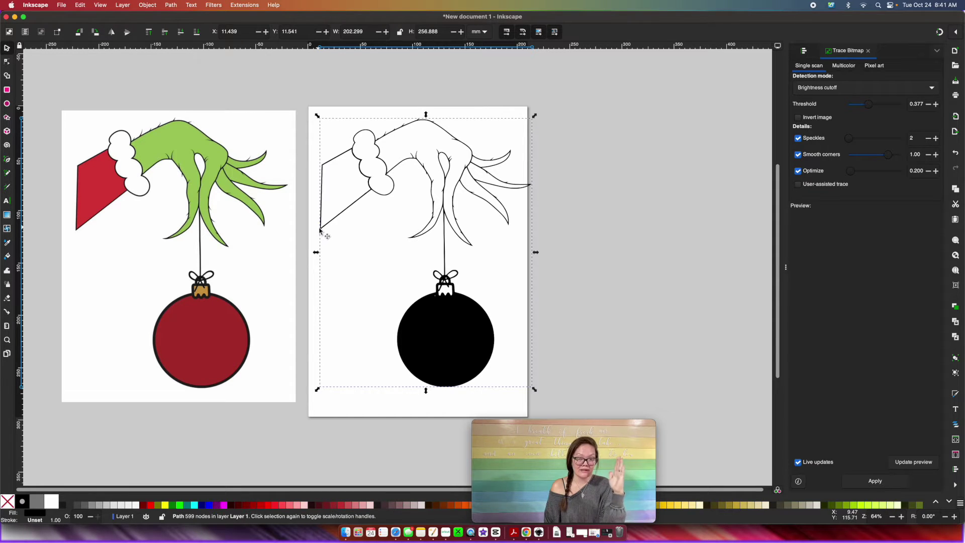
- Align the outer nodes along the sleeve's left edge to a common vertical line, relative to the first selected node
{"action": "left_click", "coordinate": [7, 63]}
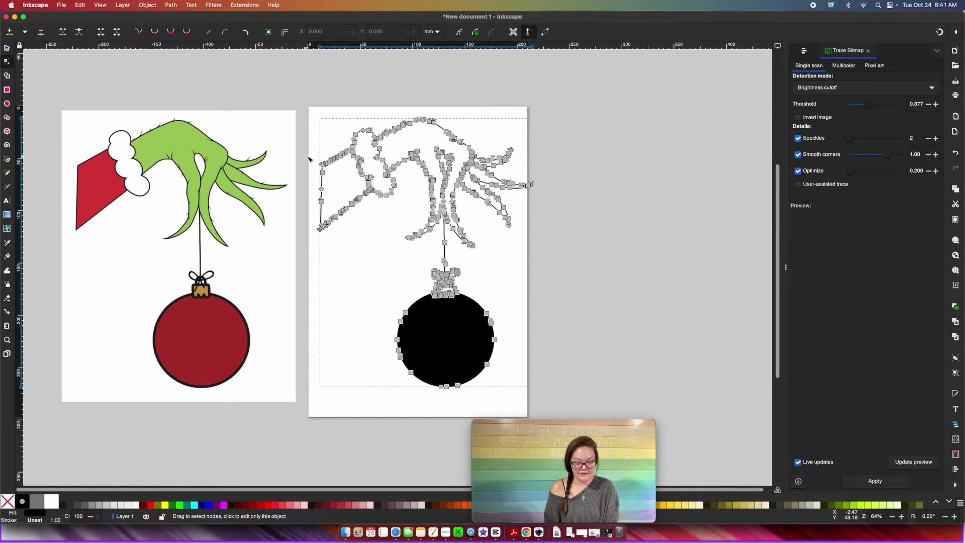
{"action": "scroll", "coordinate": [316, 156], "scroll_direction": "up", "scroll_amount": 2}
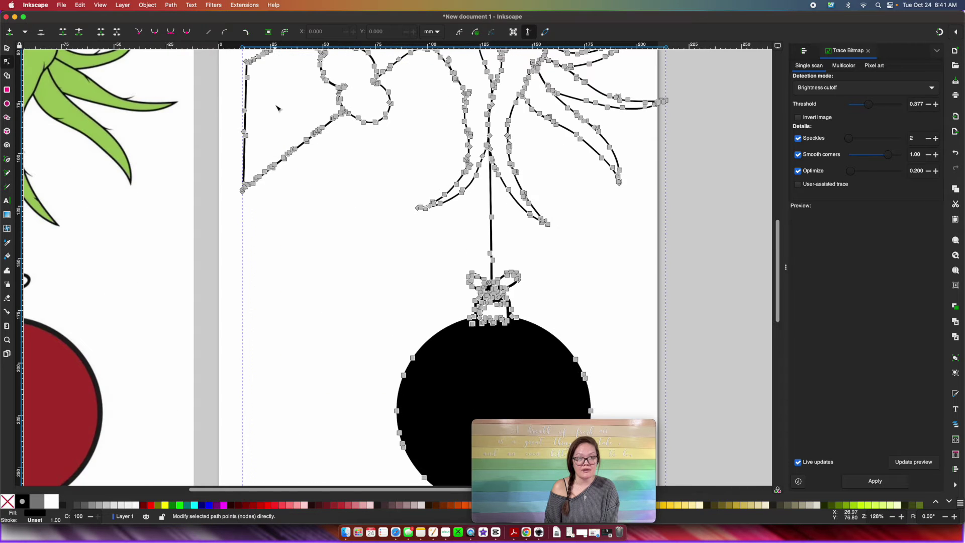
{"action": "scroll", "coordinate": [253, 103], "scroll_direction": "up", "scroll_amount": 3}
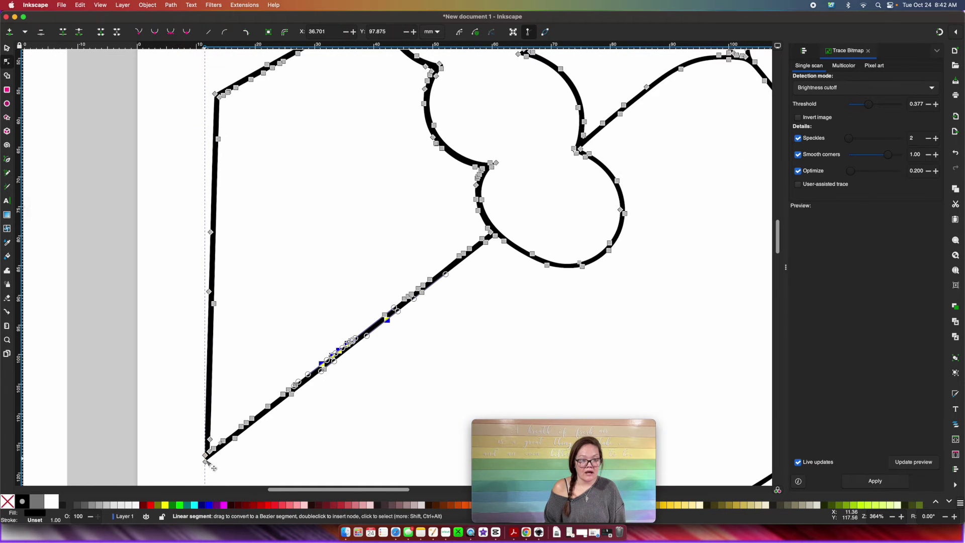
{"action": "left_click", "coordinate": [206, 462]}
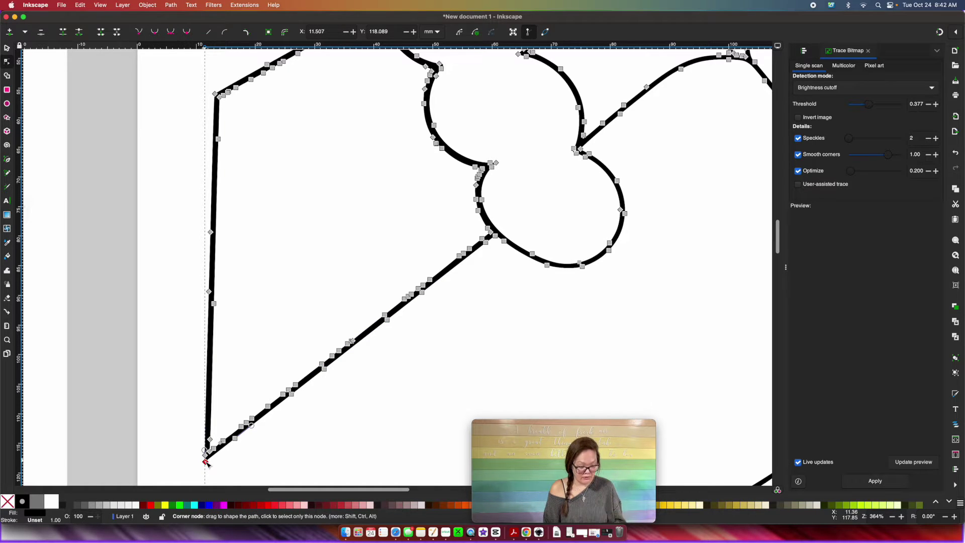
{"action": "left_click", "coordinate": [205, 461]}
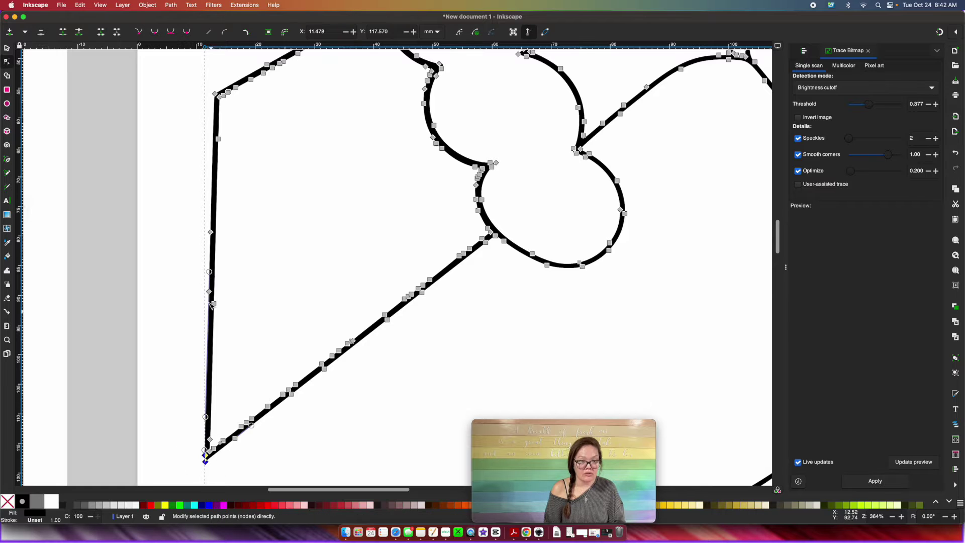
{"action": "left_click", "coordinate": [209, 262], "text": "shift"}
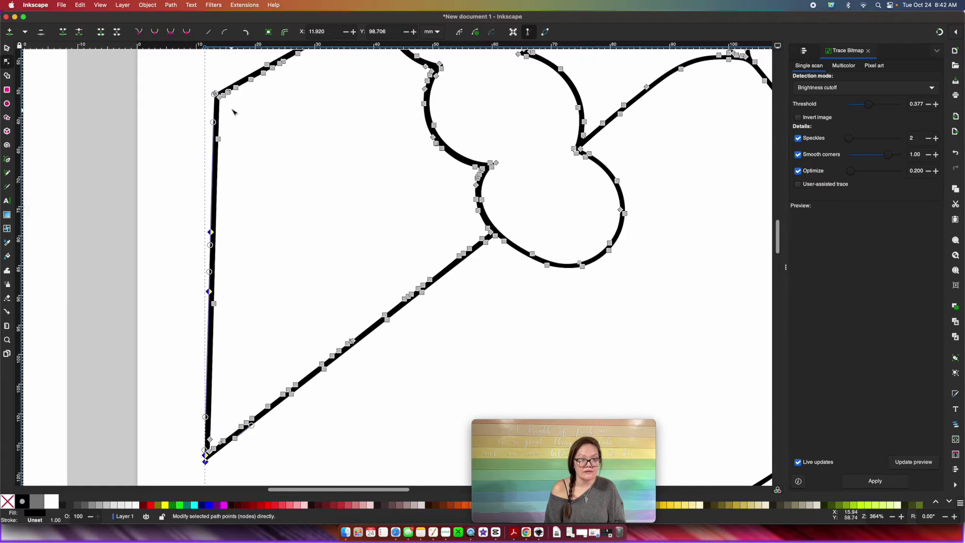
{"action": "scroll", "coordinate": [216, 103], "scroll_direction": "up", "scroll_amount": 3}
{"action": "scroll", "coordinate": [211, 101], "scroll_direction": "up", "scroll_amount": 5, "text": "ctrl"}
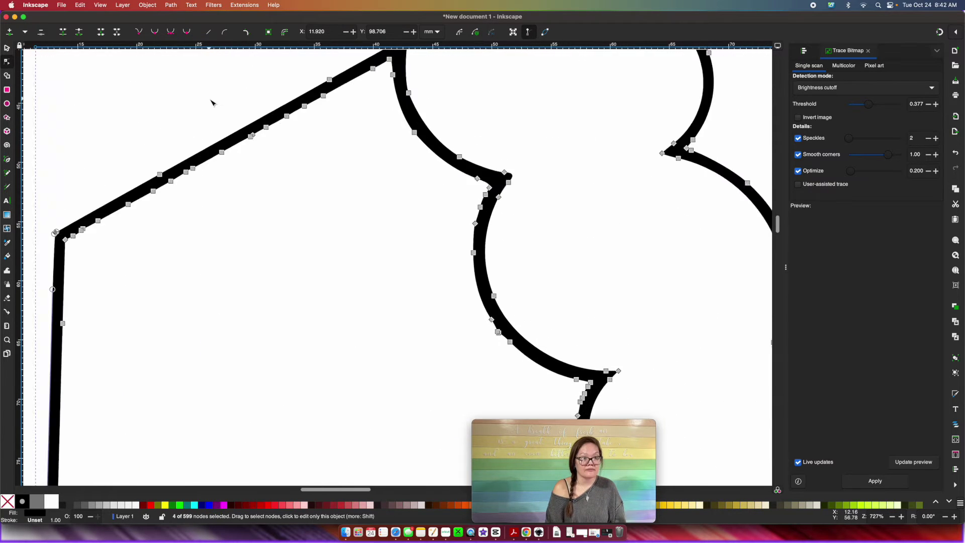
{"action": "scroll", "coordinate": [413, 213], "scroll_direction": "down", "scroll_amount": 5, "text": "ctrl"}
{"action": "scroll", "coordinate": [414, 213], "scroll_direction": "up", "scroll_amount": 3}
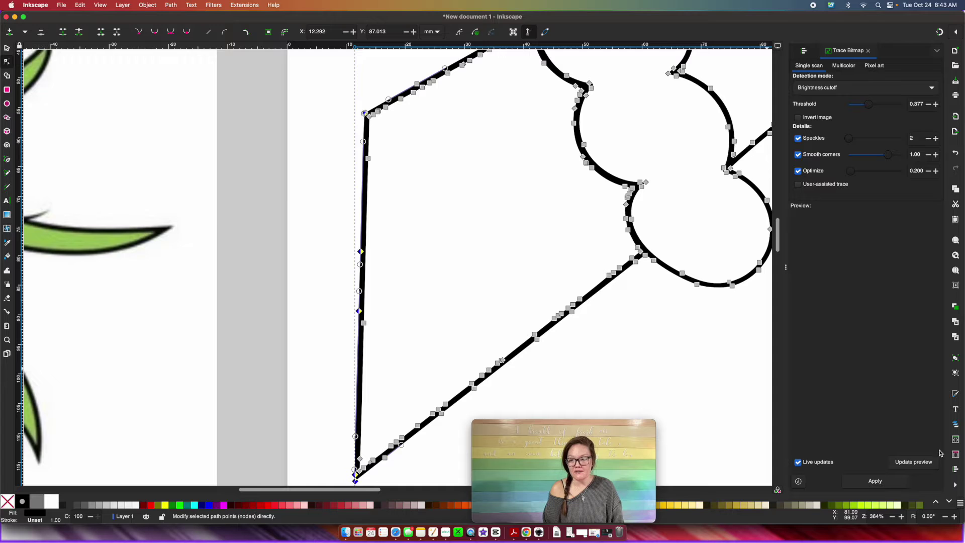
{"action": "left_click", "coordinate": [956, 471]}
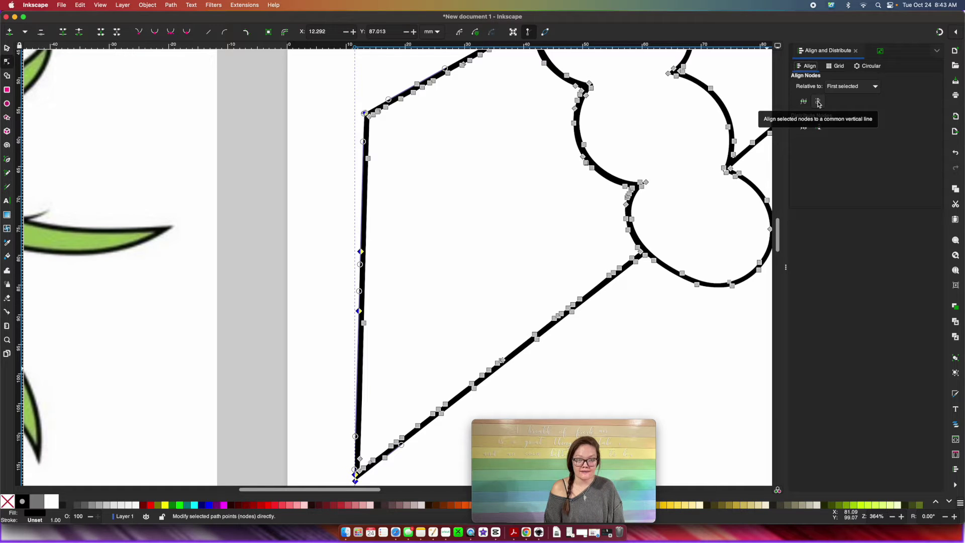
{"action": "left_click", "coordinate": [818, 102]}
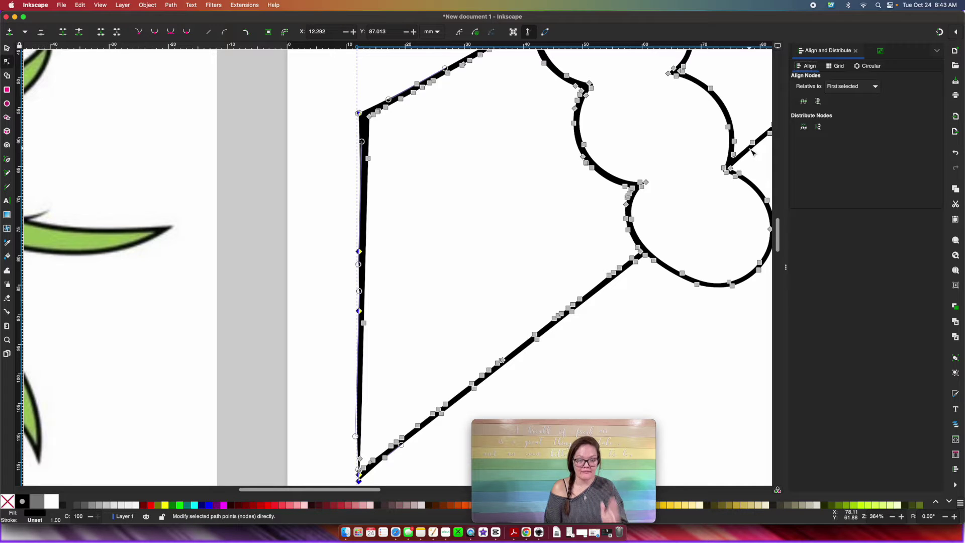
- Align the inner nodes along the sleeve's left edge to a common vertical line, relative to the first selected node
{"action": "left_click", "coordinate": [420, 252]}
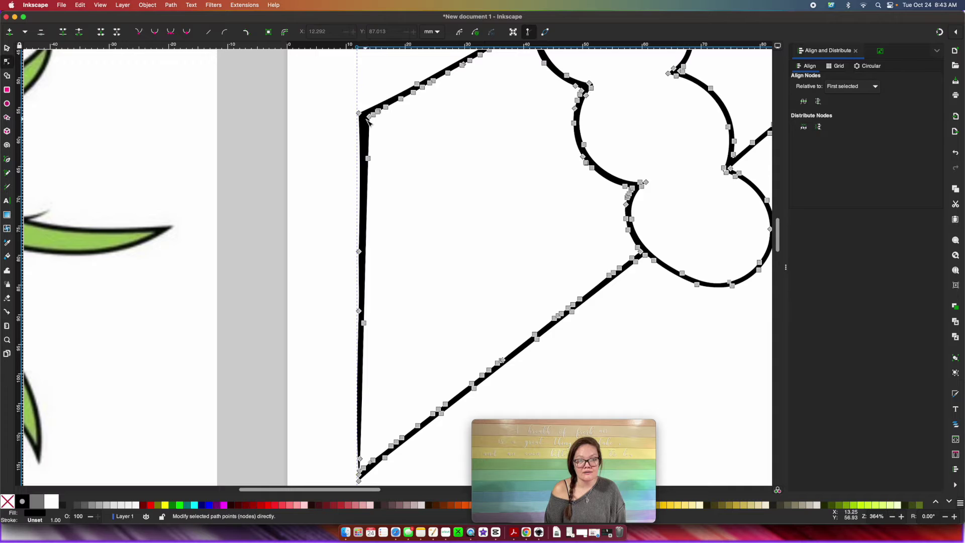
{"action": "left_click", "coordinate": [367, 157]}
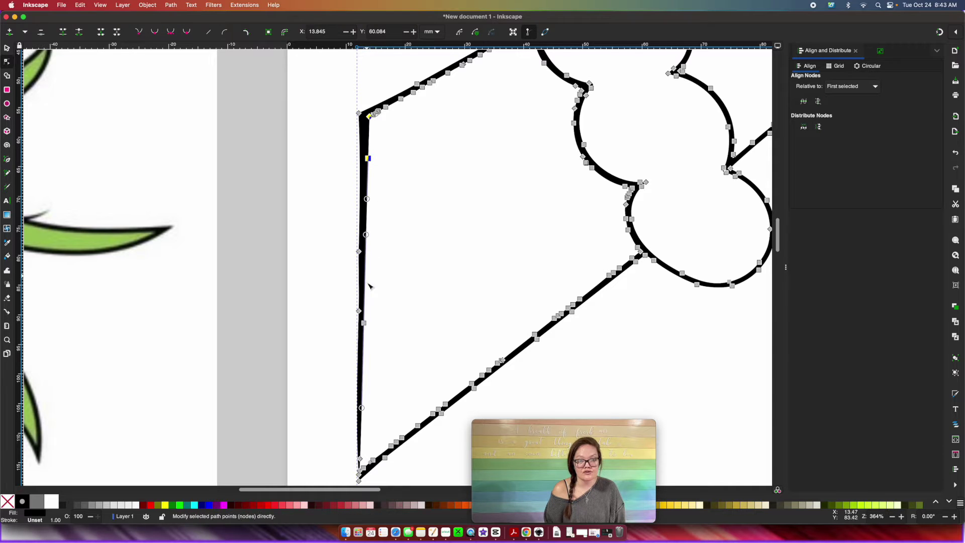
{"action": "left_click", "coordinate": [363, 324], "text": "shift"}
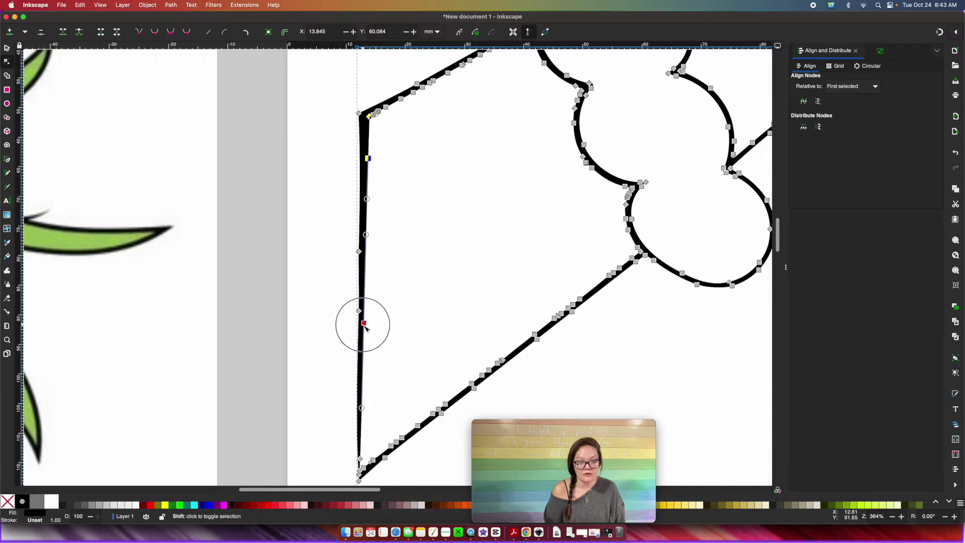
{"action": "left_click", "coordinate": [360, 459], "text": "shift"}
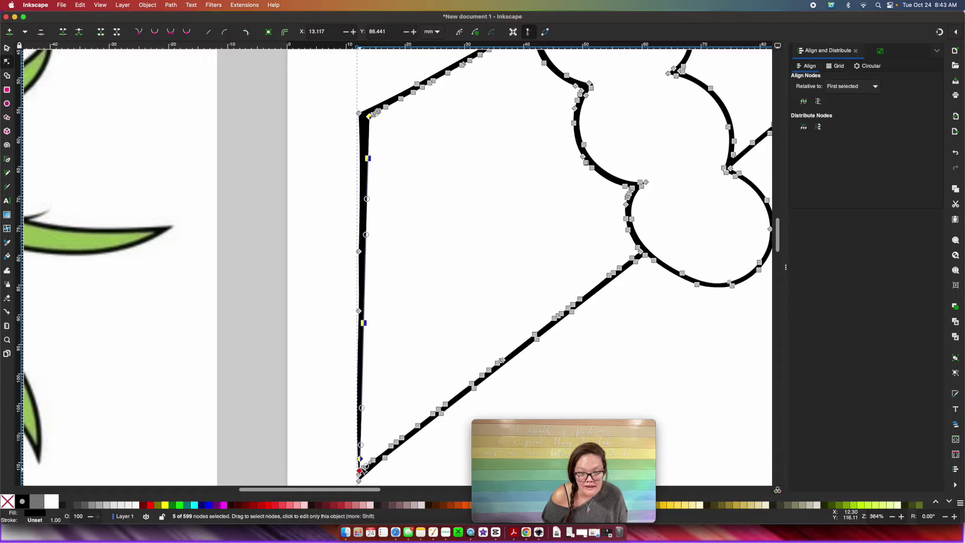
{"action": "scroll", "coordinate": [472, 323], "scroll_direction": "up", "scroll_amount": 2, "text": "ctrl"}
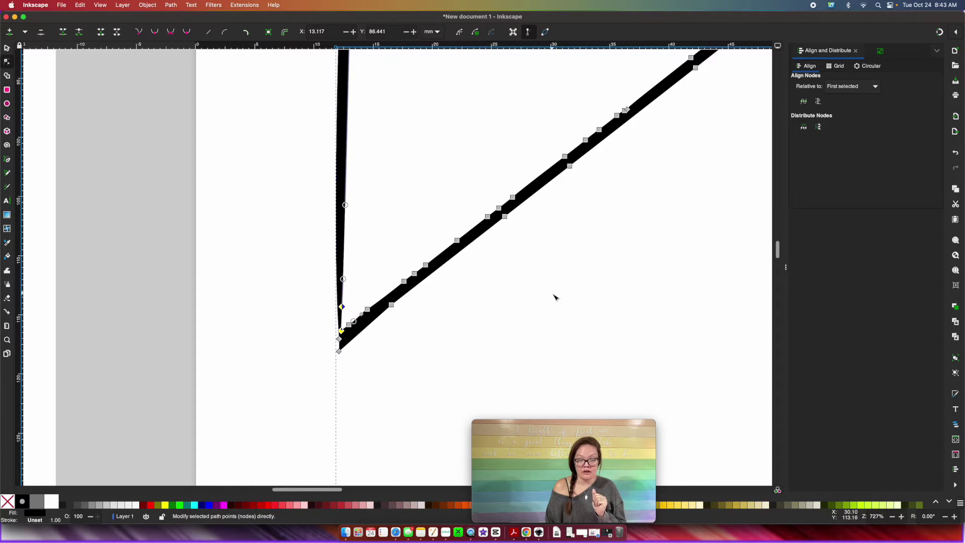
{"action": "scroll", "coordinate": [555, 296], "scroll_direction": "up", "scroll_amount": 15}
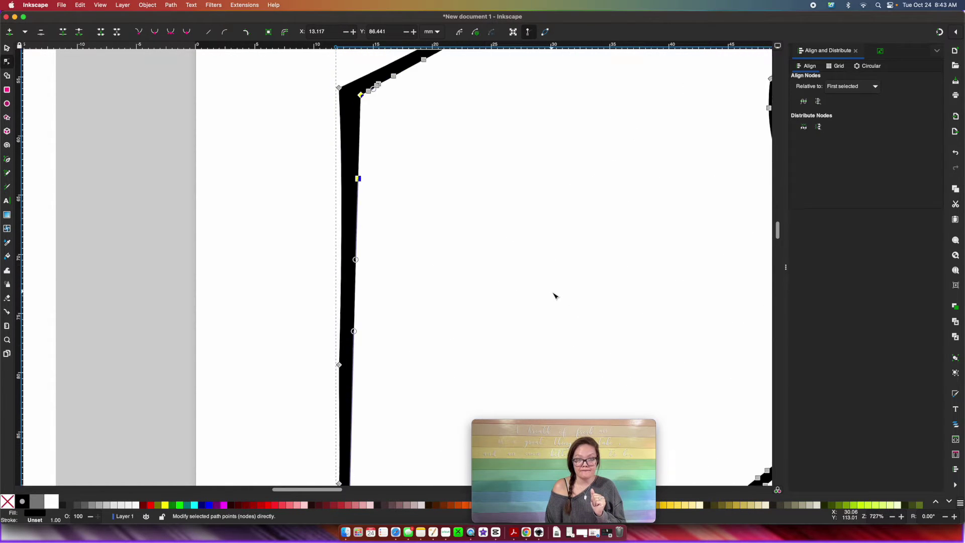
{"action": "left_click", "coordinate": [819, 103]}
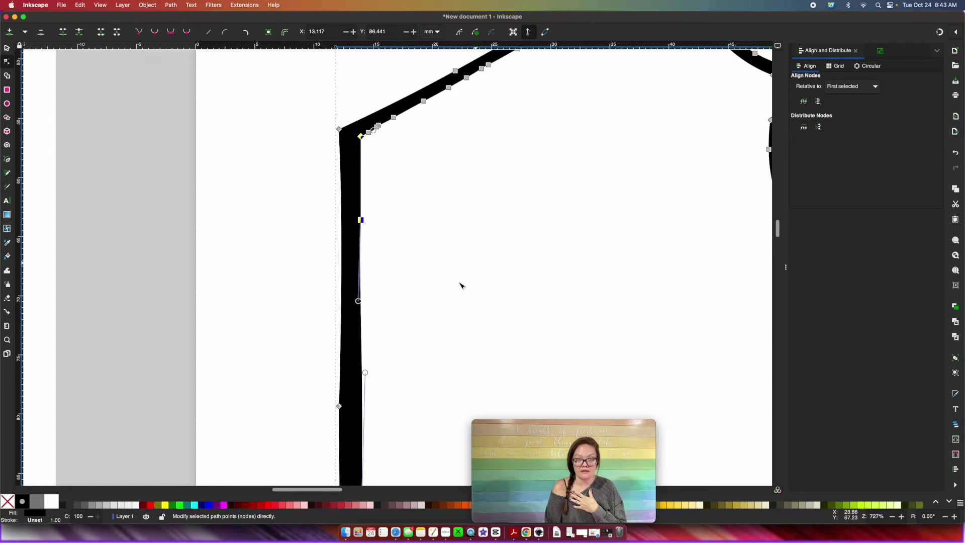
- Delete the surplus middle nodes from the sleeve's thick left edge so that it runs straight, and deselect the path
{"action": "scroll", "coordinate": [324, 263], "scroll_direction": "down", "scroll_amount": 3, "text": "ctrl"}
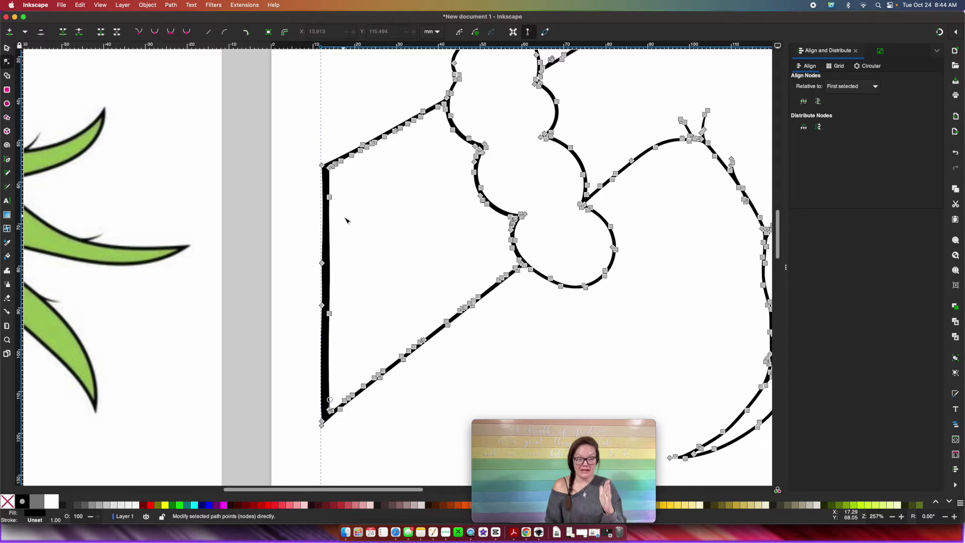
{"action": "left_click", "coordinate": [324, 217]}
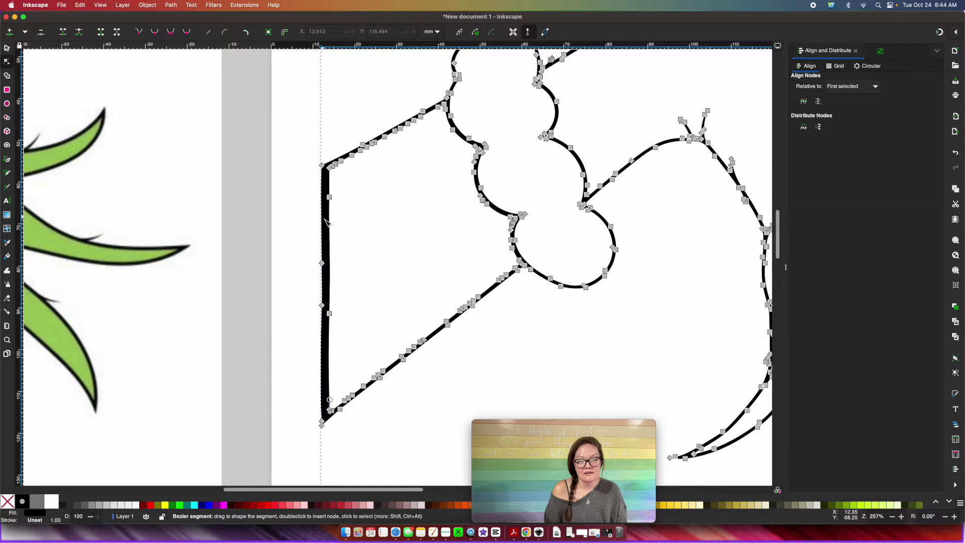
{"action": "left_click_drag", "start_coordinate": [333, 279], "coordinate": [332, 280]}
{"action": "left_click", "coordinate": [329, 312]}
{"action": "key", "text": "Delete"}
{"action": "left_click", "coordinate": [328, 268]}
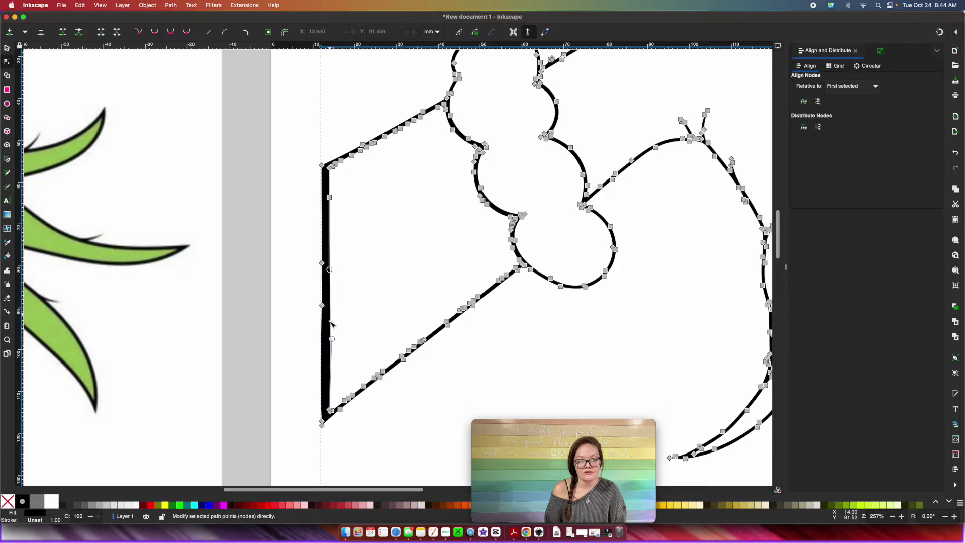
{"action": "left_click", "coordinate": [289, 174]}
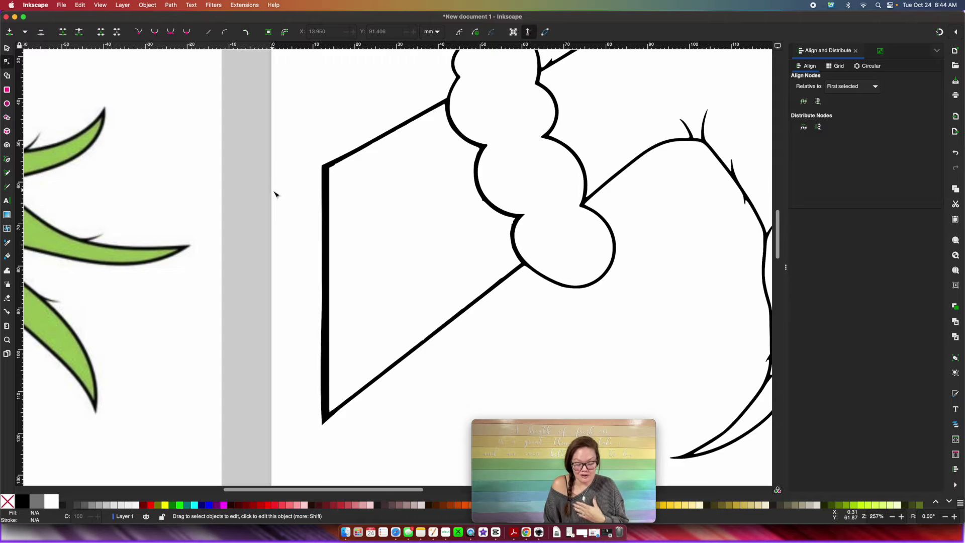
- Move the black trace slightly left so it fits on the page, at about X 6.08 mm and Y 11.13 mm
{"action": "key", "text": "minus"}
{"action": "key", "text": "minus"}
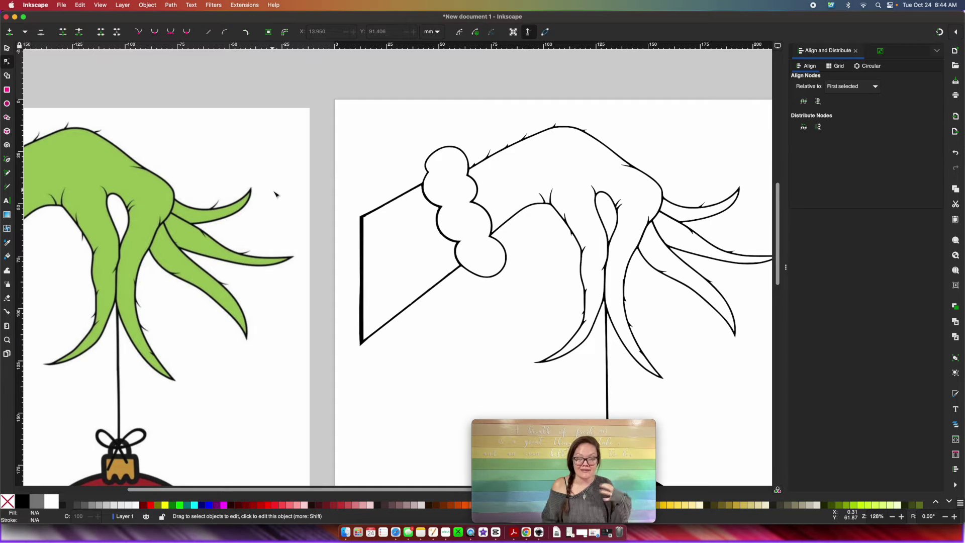
{"action": "scroll", "coordinate": [326, 217], "scroll_direction": "down", "scroll_amount": 5}
{"action": "scroll", "coordinate": [326, 217], "scroll_direction": "right", "scroll_amount": 4}
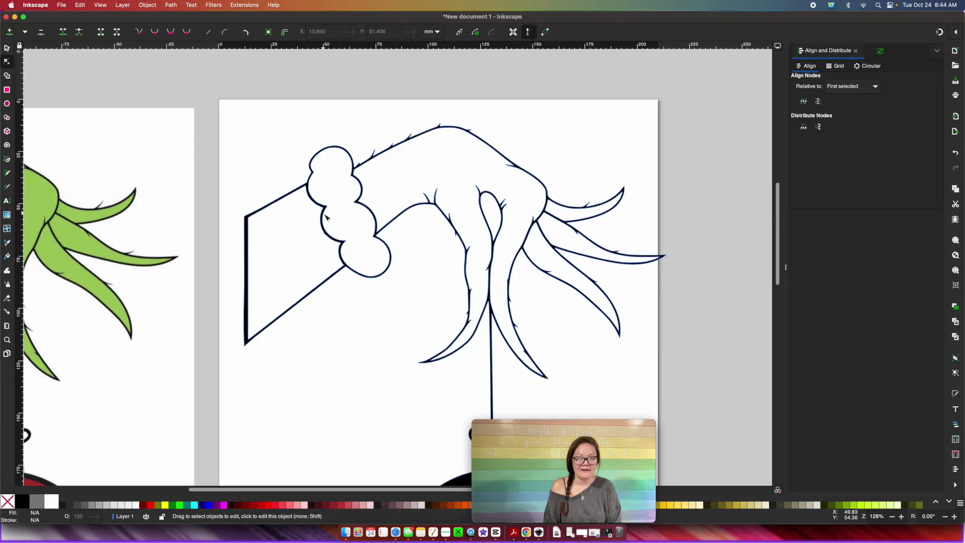
{"action": "scroll", "coordinate": [325, 217], "scroll_direction": "up", "scroll_amount": 2}
{"action": "scroll", "coordinate": [325, 218], "scroll_direction": "right", "scroll_amount": 3}
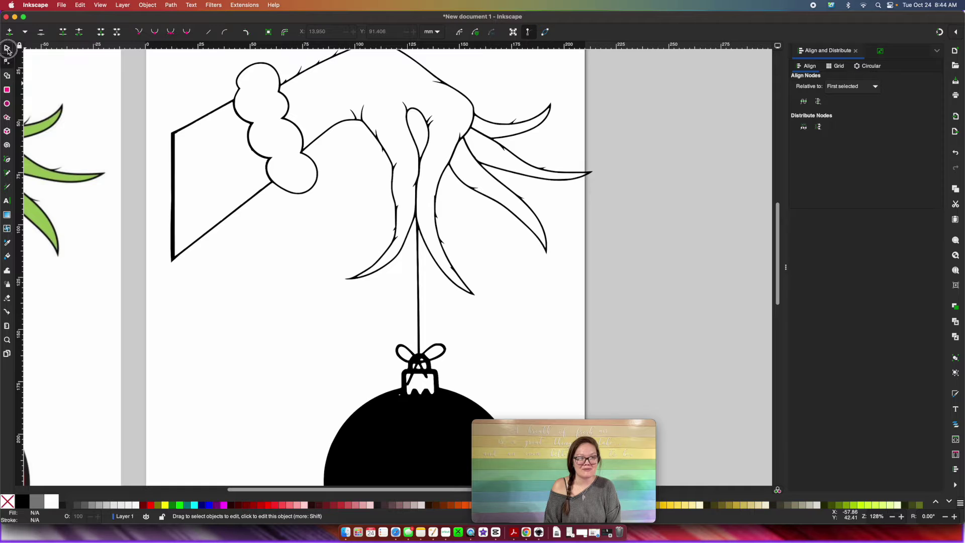
{"action": "left_click", "coordinate": [7, 49]}
{"action": "left_click", "coordinate": [295, 135]}
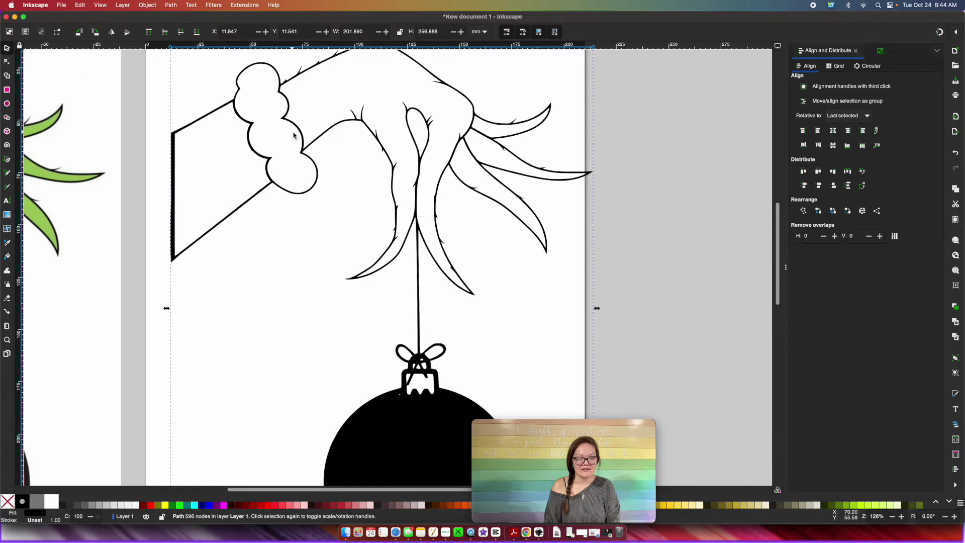
{"action": "key", "text": "minus"}
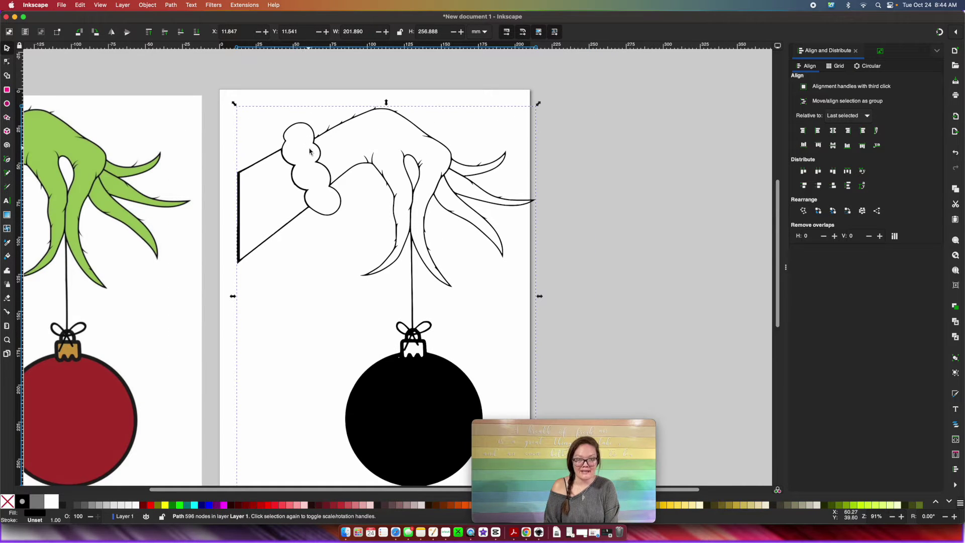
{"action": "key", "text": "minus"}
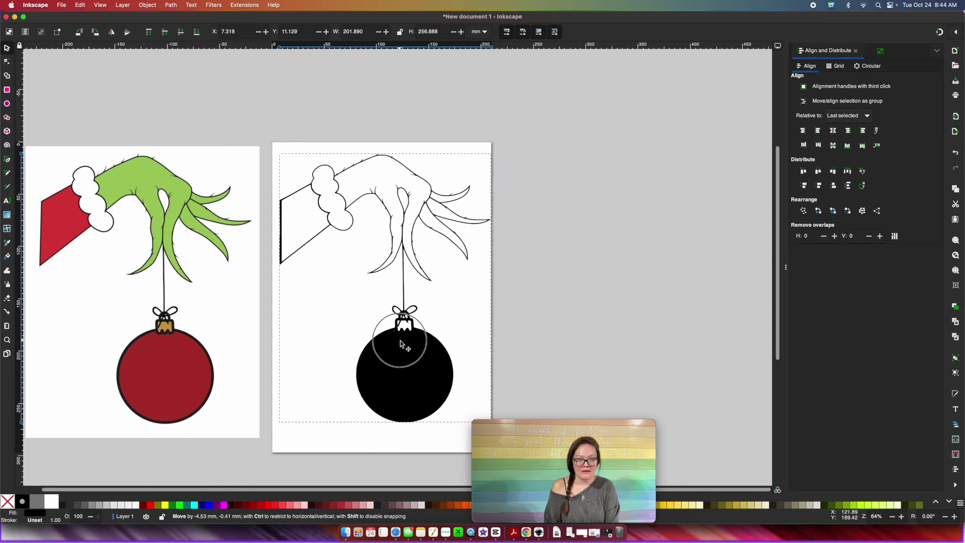
{"action": "left_click_drag", "start_coordinate": [400, 340], "coordinate": [398, 338]}
- Break the traced path apart into separate shapes and deselect them
{"action": "key", "text": "ctrl"}
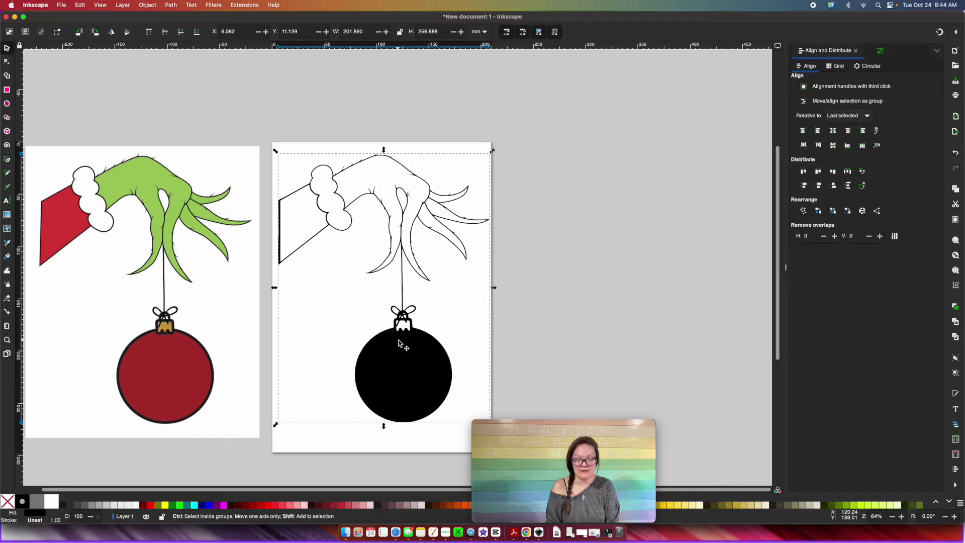
{"action": "key", "text": "ctrl+shift+k"}
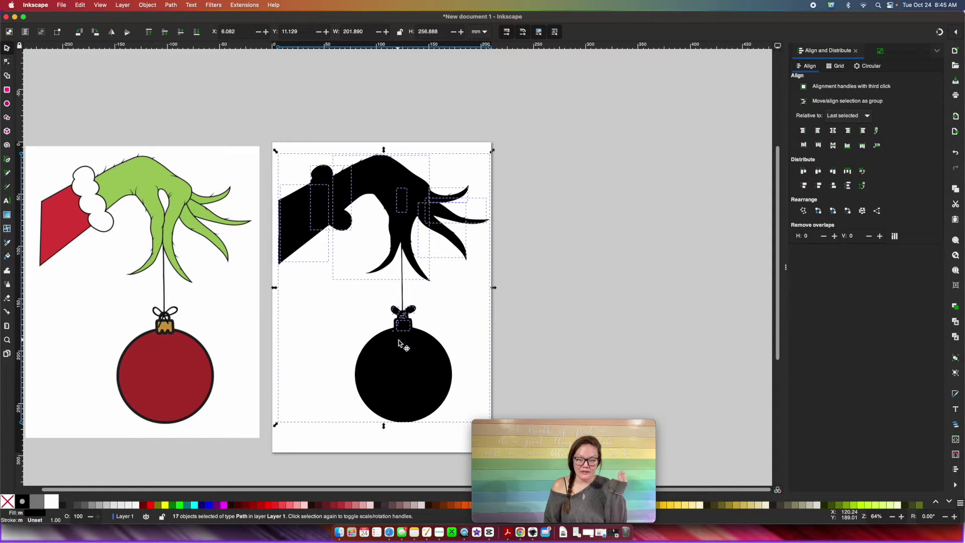
{"action": "left_click", "coordinate": [565, 278]}
- Fill the full outer silhouette shape with grey and lower it beneath all the other shapes
{"action": "left_click", "coordinate": [343, 225]}
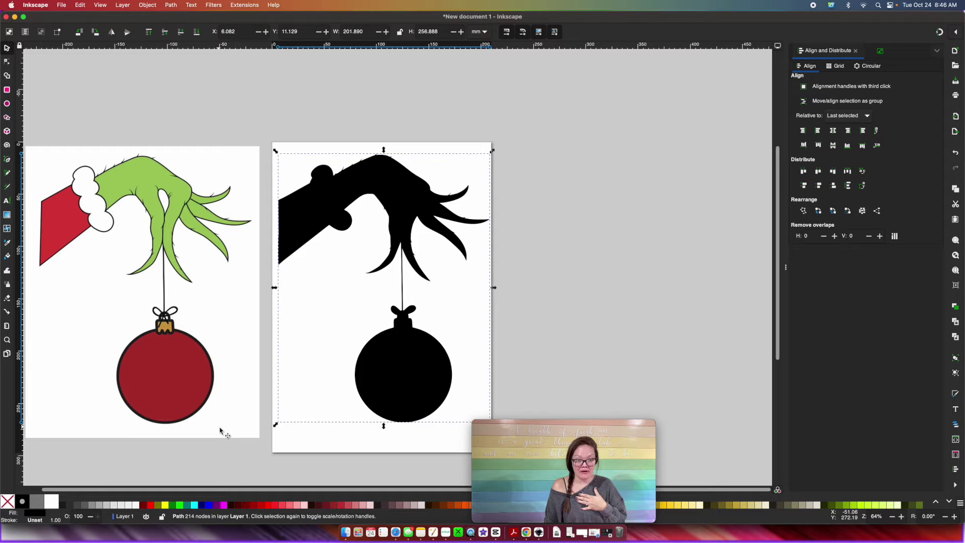
{"action": "left_click", "coordinate": [94, 506]}
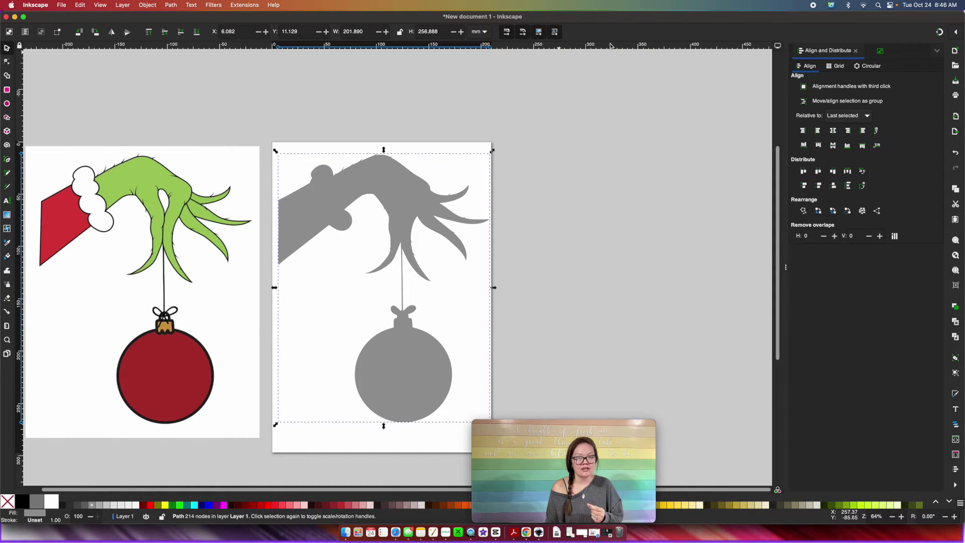
{"action": "left_click", "coordinate": [197, 32]}
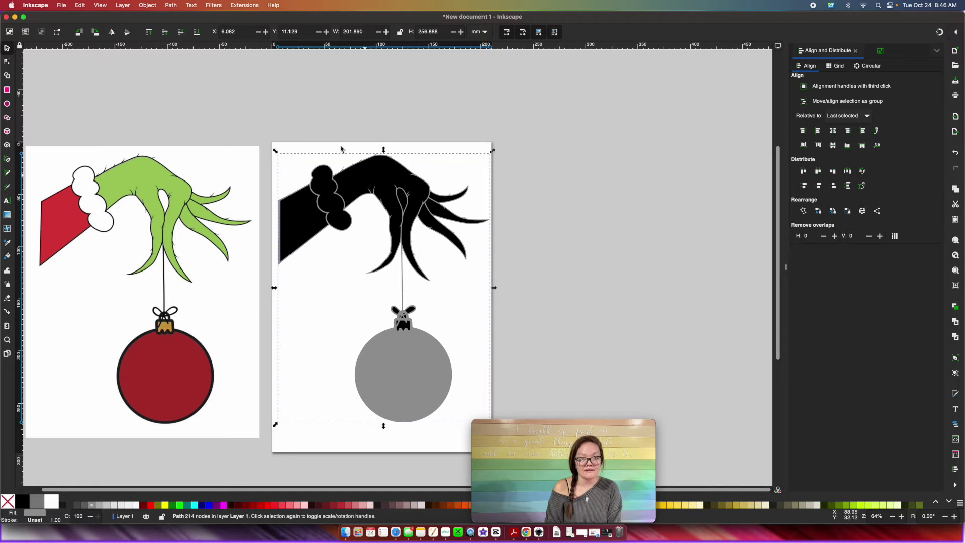
- Fill the main hand shape and the three separate fingers on its right with lime green
{"action": "key", "text": "plus"}
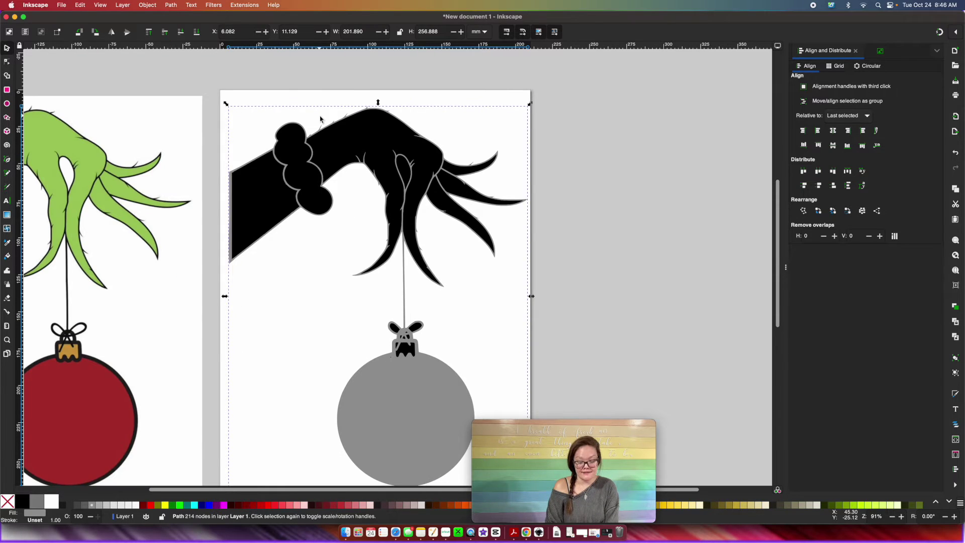
{"action": "key", "text": "plus"}
{"action": "key", "text": "plus"}
{"action": "scroll", "coordinate": [319, 119], "scroll_direction": "up", "scroll_amount": 4}
{"action": "scroll", "coordinate": [320, 119], "scroll_direction": "left", "scroll_amount": 3}
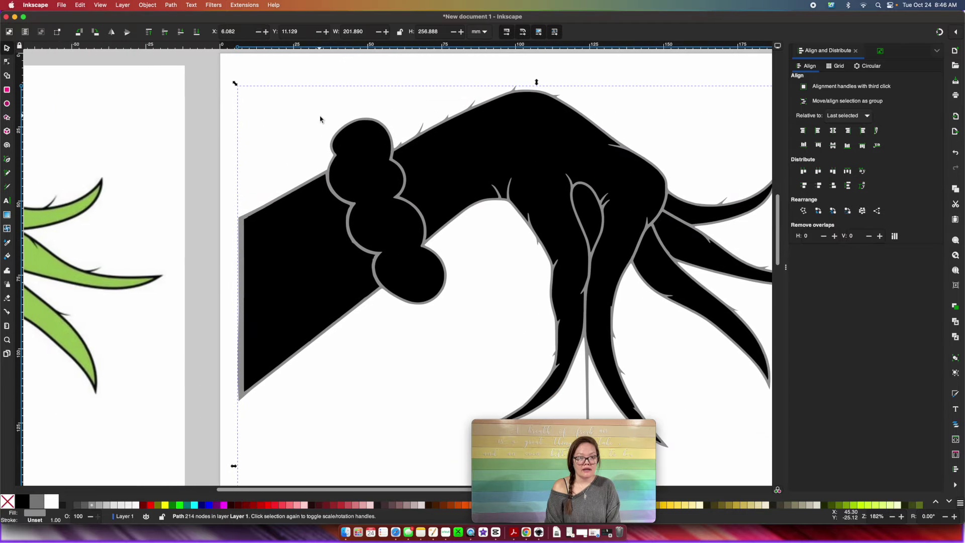
{"action": "left_click", "coordinate": [547, 216]}
{"action": "scroll", "coordinate": [504, 145], "scroll_direction": "right", "scroll_amount": 3}
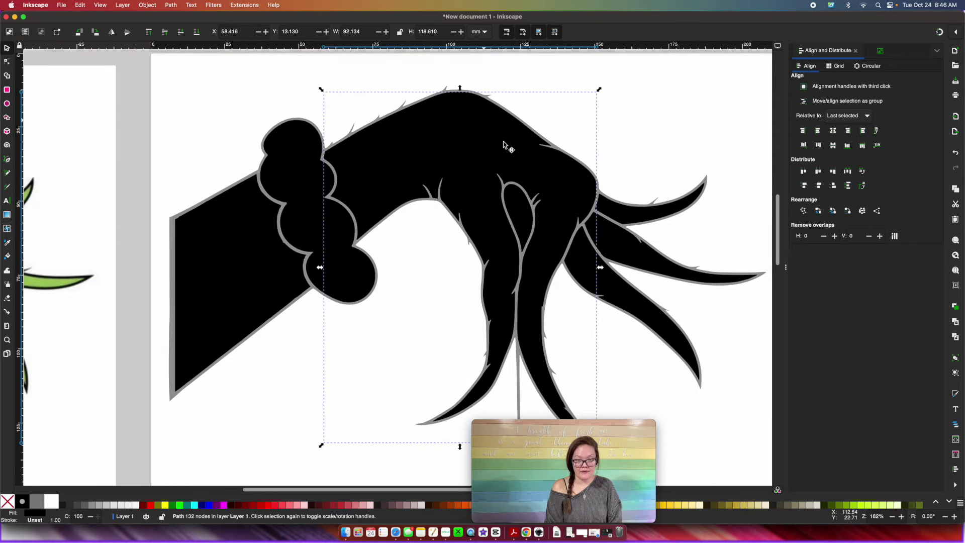
{"action": "scroll", "coordinate": [516, 291], "scroll_direction": "right", "scroll_amount": 2}
{"action": "scroll", "coordinate": [516, 292], "scroll_direction": "down", "scroll_amount": 1}
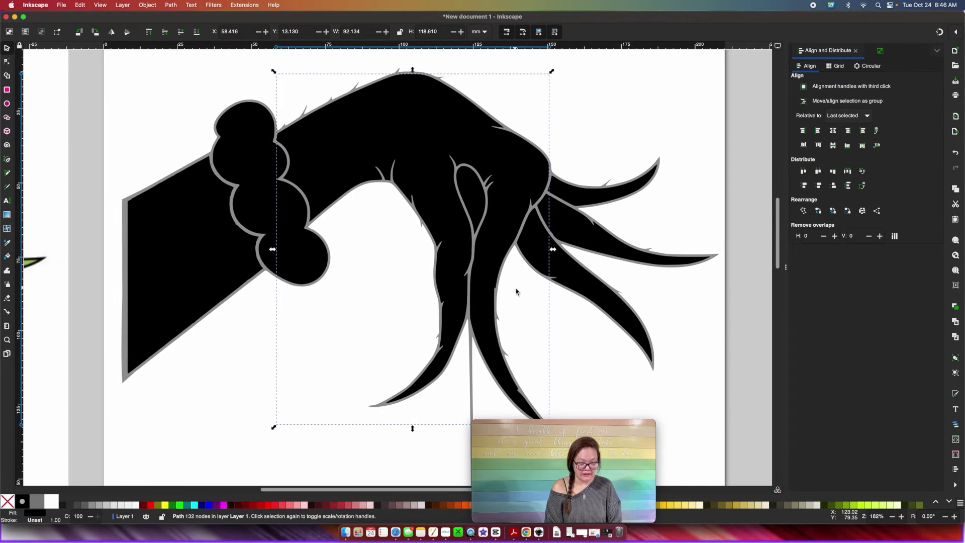
{"action": "left_click", "coordinate": [591, 294], "text": "shift"}
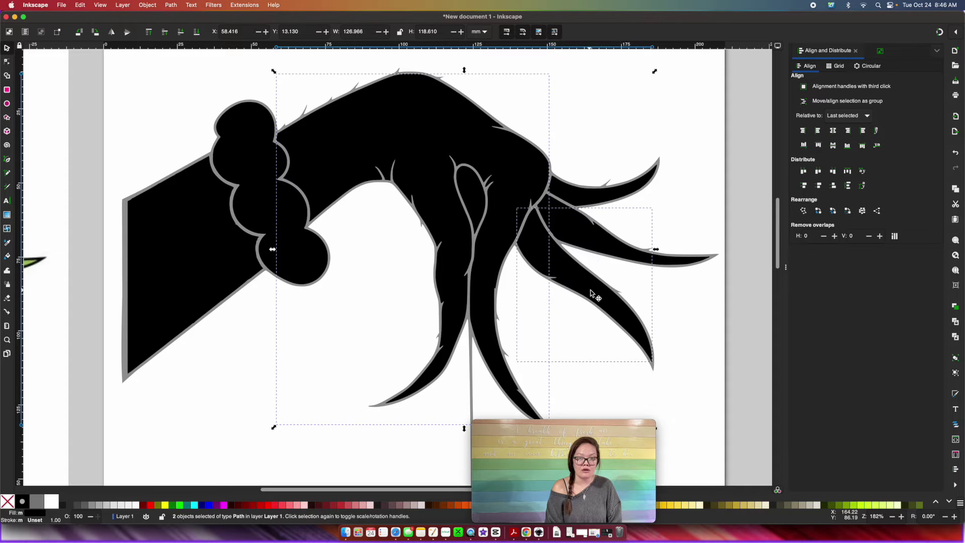
{"action": "left_click", "coordinate": [579, 241], "text": "shift"}
{"action": "left_click", "coordinate": [575, 197], "text": "shift"}
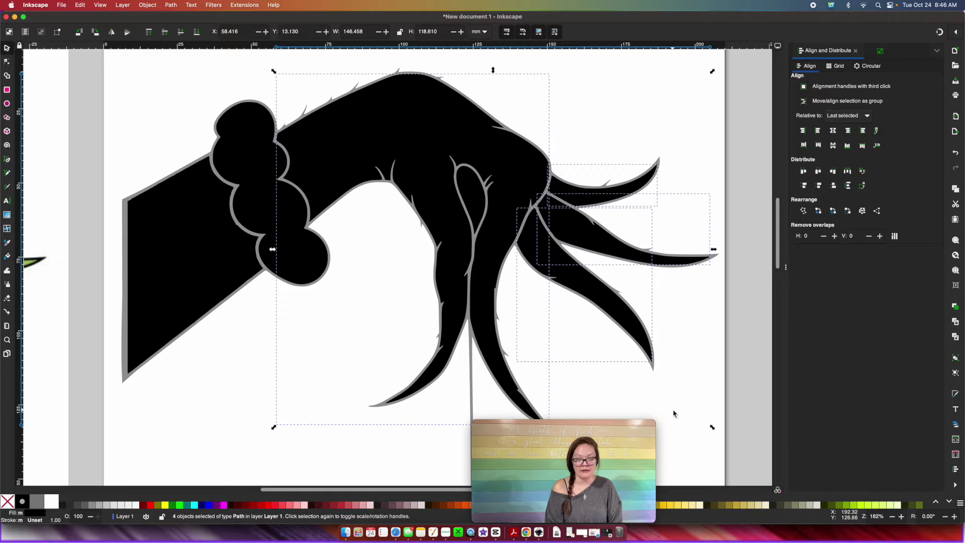
{"action": "left_click_drag", "start_coordinate": [605, 428], "coordinate": [884, 299]}
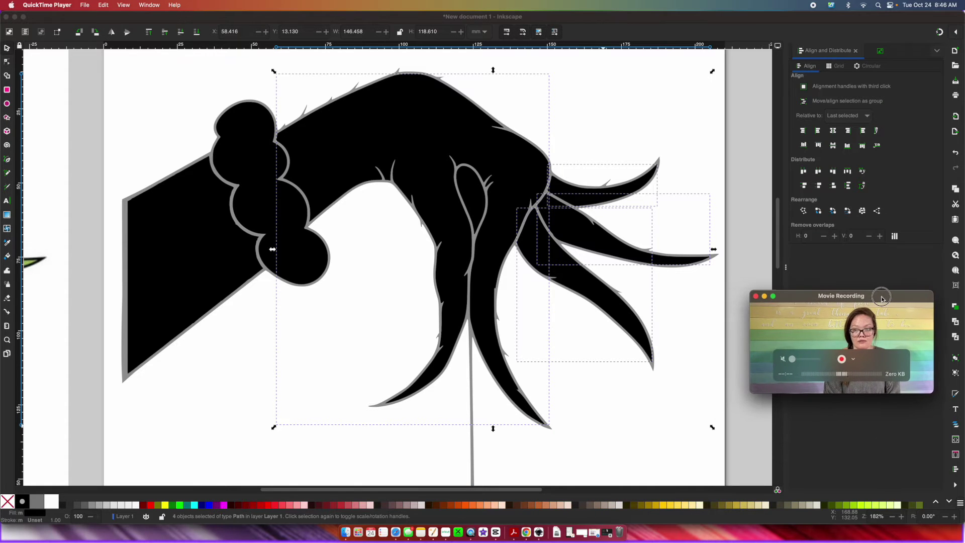
{"action": "left_click", "coordinate": [859, 505]}
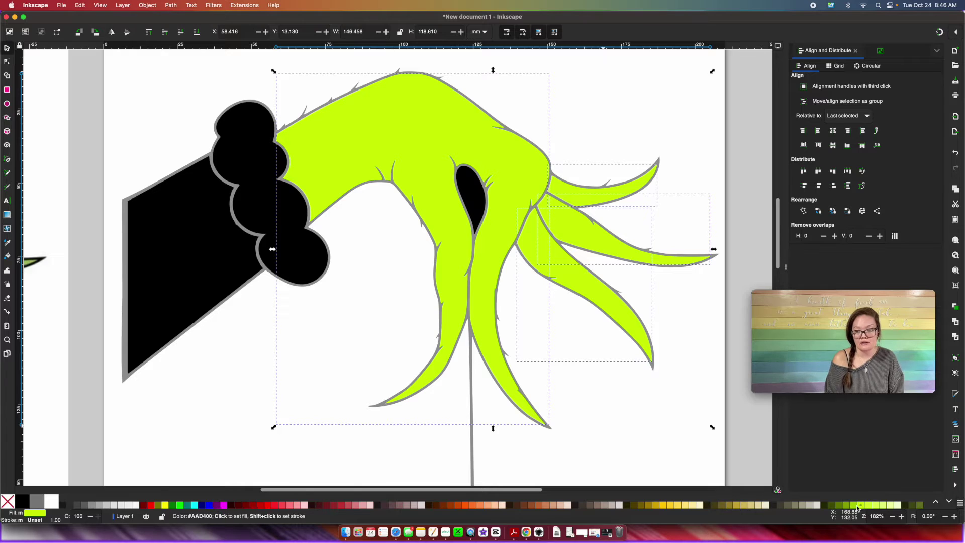
{"action": "left_click", "coordinate": [853, 505]}
- Fill the fluffy cuff with off-white and the sleeve with dark red
{"action": "scroll", "coordinate": [620, 427], "scroll_direction": "left", "scroll_amount": 6}
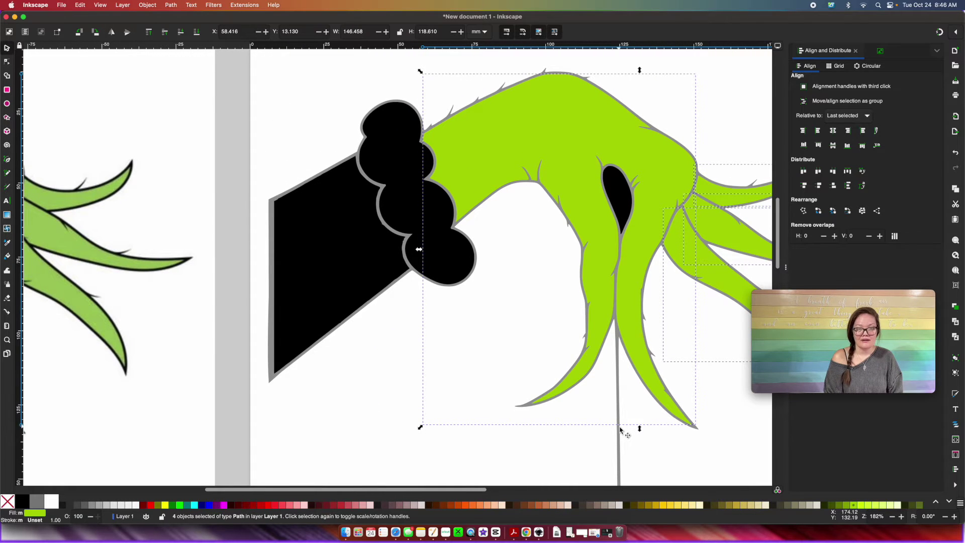
{"action": "left_click", "coordinate": [387, 154]}
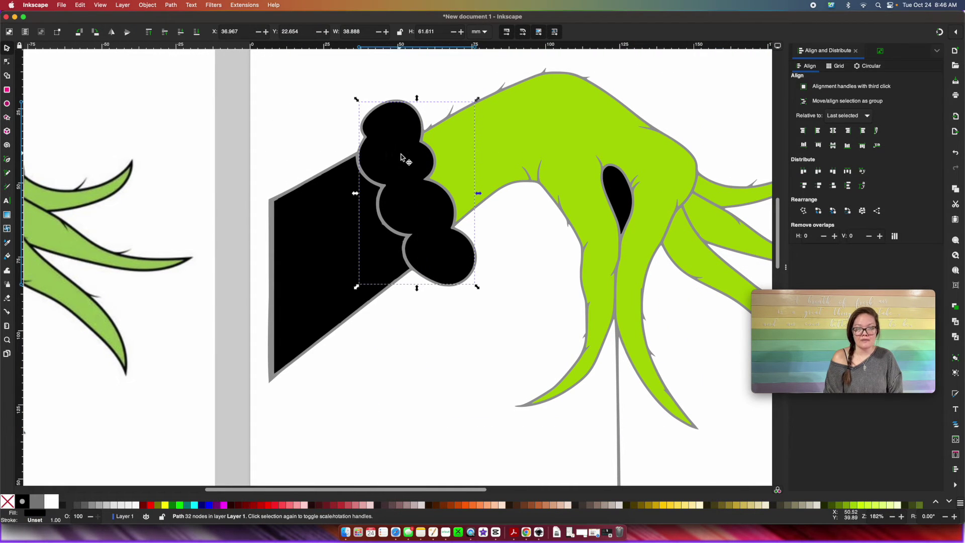
{"action": "left_click", "coordinate": [136, 505]}
{"action": "left_click", "coordinate": [310, 220]}
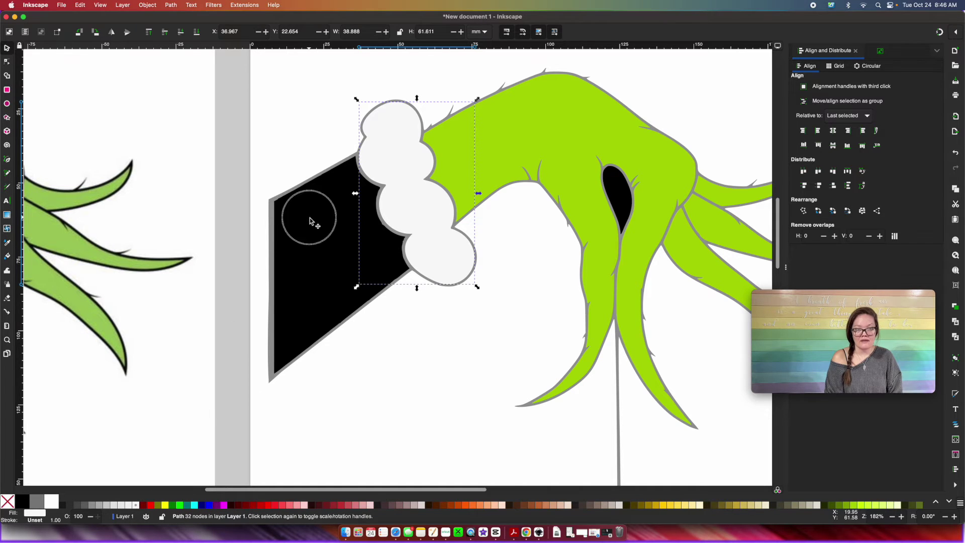
{"action": "left_click", "coordinate": [151, 505]}
{"action": "left_click", "coordinate": [247, 505]}
{"action": "left_click", "coordinate": [359, 429]}
{"action": "scroll", "coordinate": [359, 429], "scroll_direction": "down", "scroll_amount": 5}
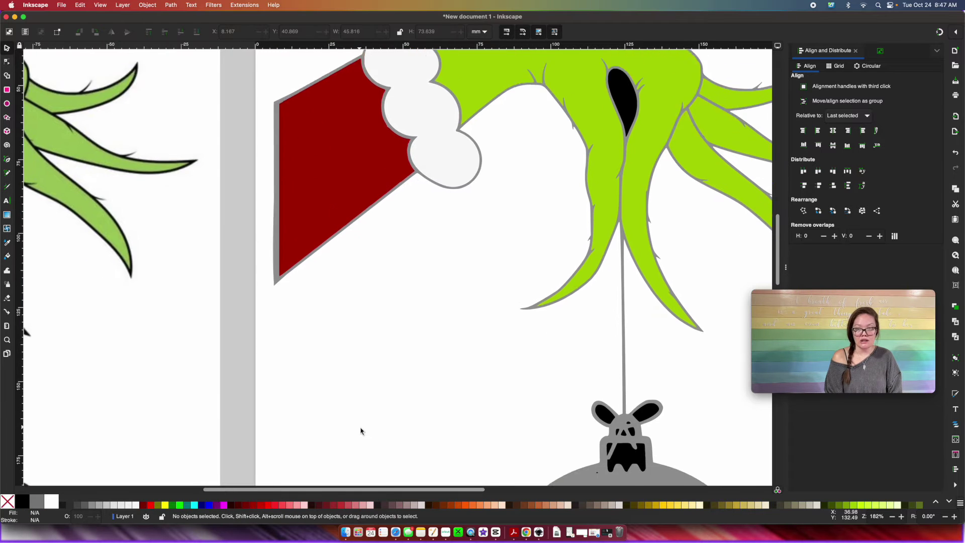
{"action": "scroll", "coordinate": [361, 431], "scroll_direction": "right", "scroll_amount": 2}
{"action": "scroll", "coordinate": [361, 431], "scroll_direction": "up", "scroll_amount": 8}
{"action": "scroll", "coordinate": [360, 431], "scroll_direction": "right", "scroll_amount": 5}
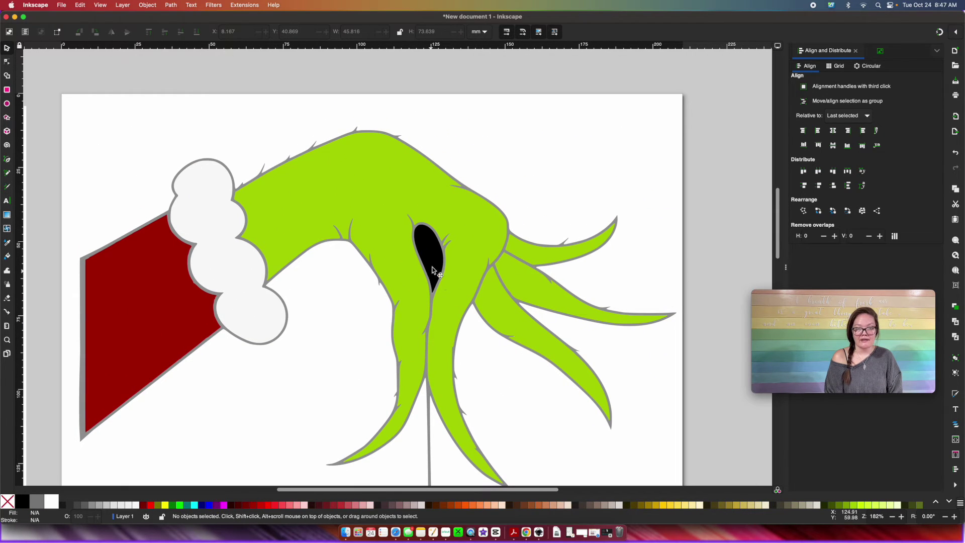
- Subtract the black teardrop between the thumb and index finger from the grey silhouette using Difference
{"action": "left_click", "coordinate": [439, 253]}
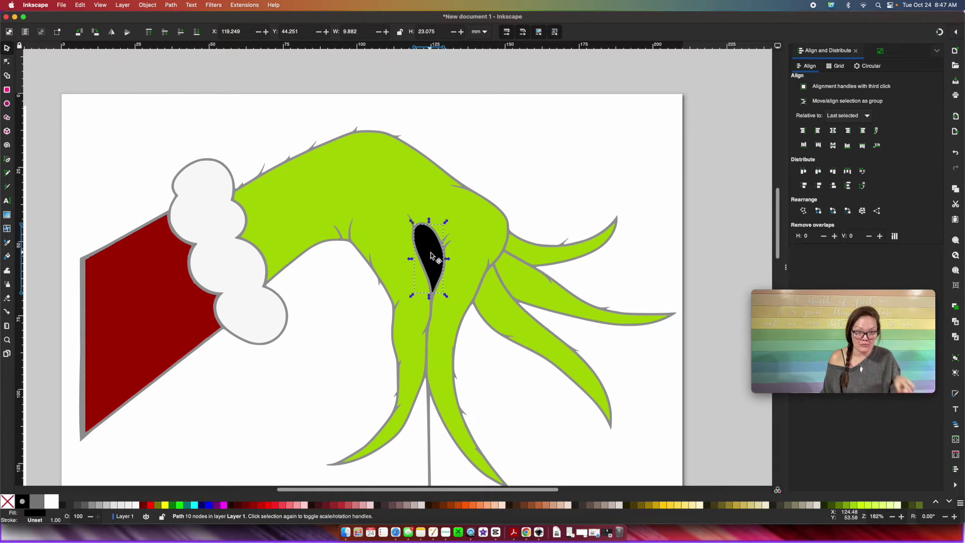
{"action": "key", "text": "shift"}
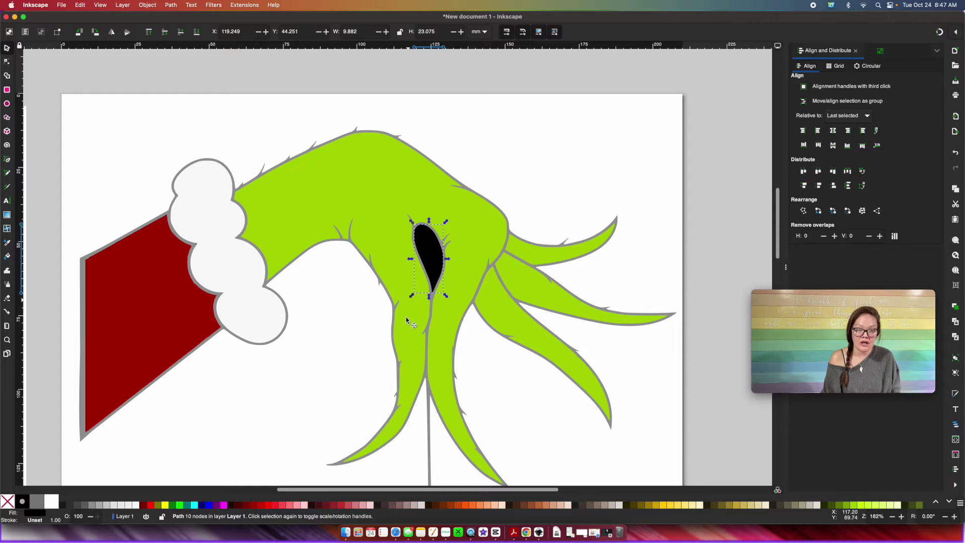
{"action": "left_click", "coordinate": [430, 461]}
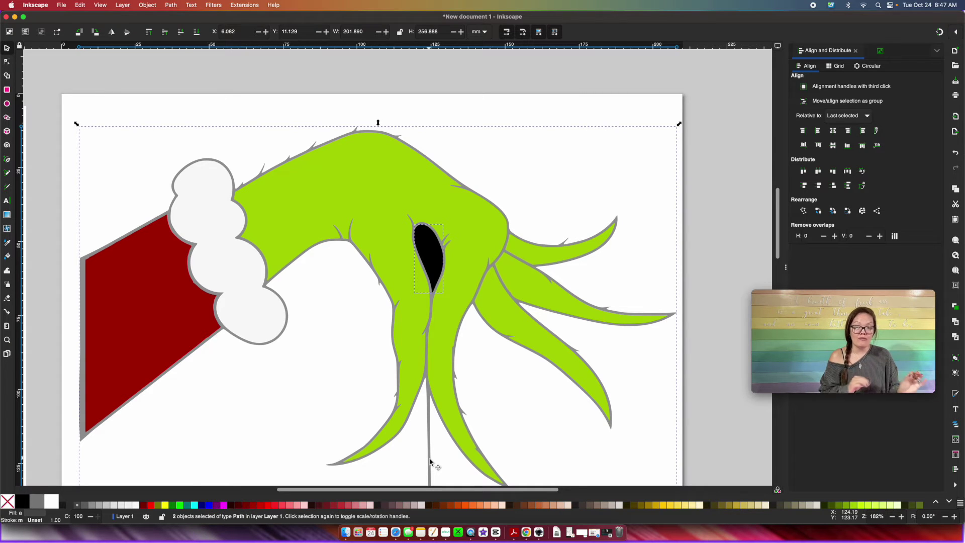
{"action": "key", "text": "ctrl+minus"}
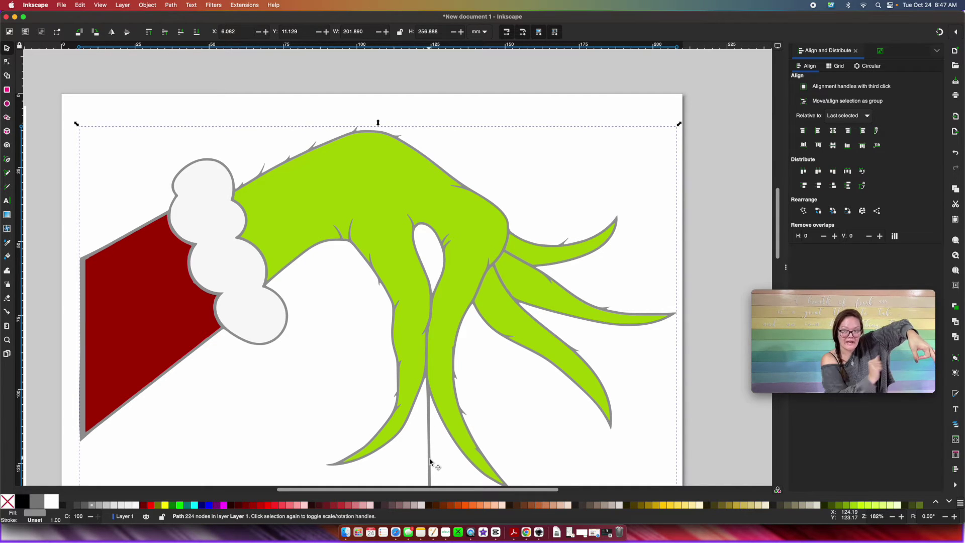
- Erase the top of the grey ornament string where it joins the inner edge of the finger with the Eraser tool
{"action": "scroll", "coordinate": [430, 459], "scroll_direction": "down", "scroll_amount": 10}
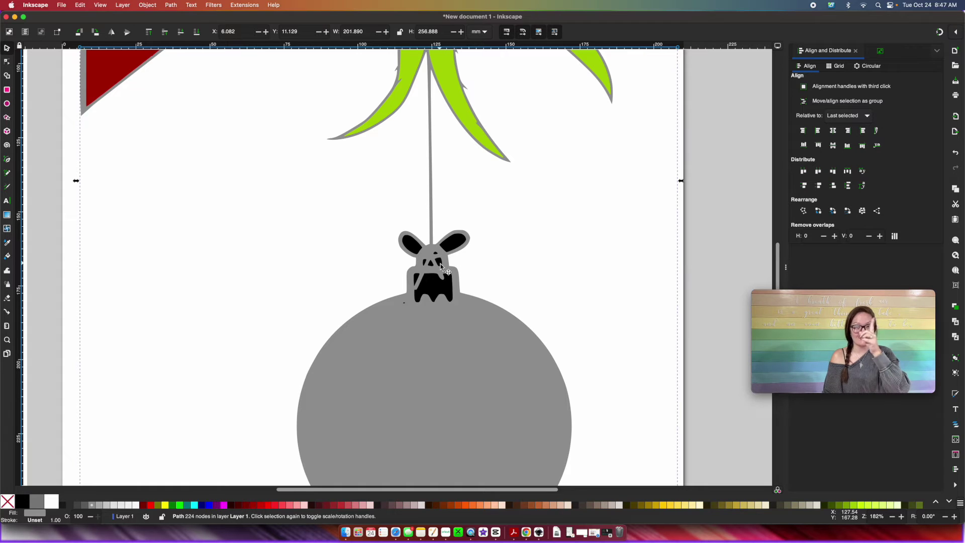
{"action": "scroll", "coordinate": [441, 267], "scroll_direction": "up", "scroll_amount": 10}
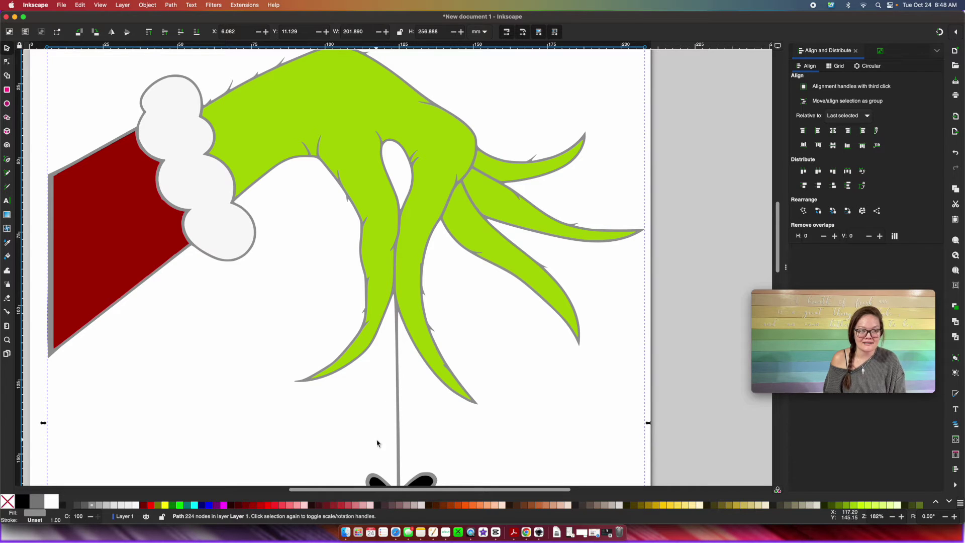
{"action": "left_click", "coordinate": [8, 301]}
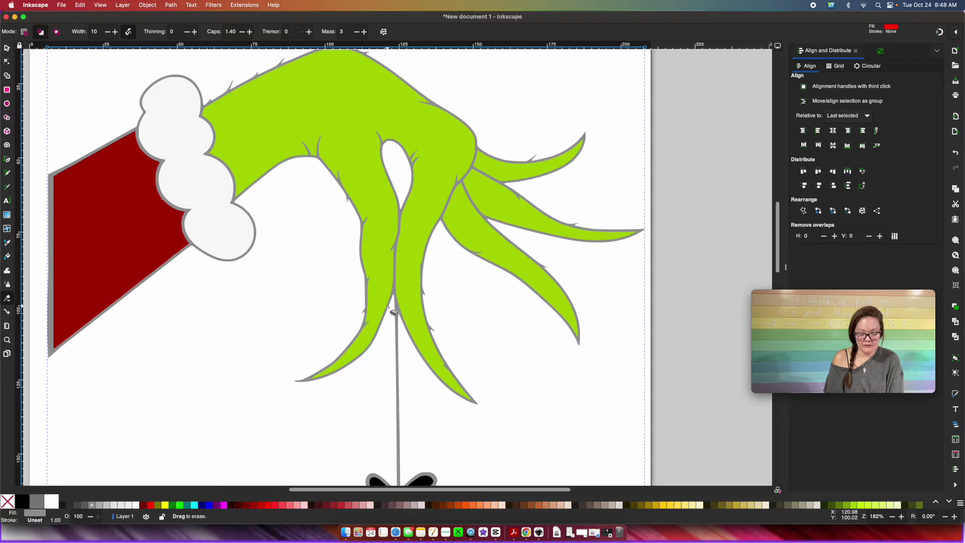
{"action": "scroll", "coordinate": [395, 318], "scroll_direction": "up", "scroll_amount": 2}
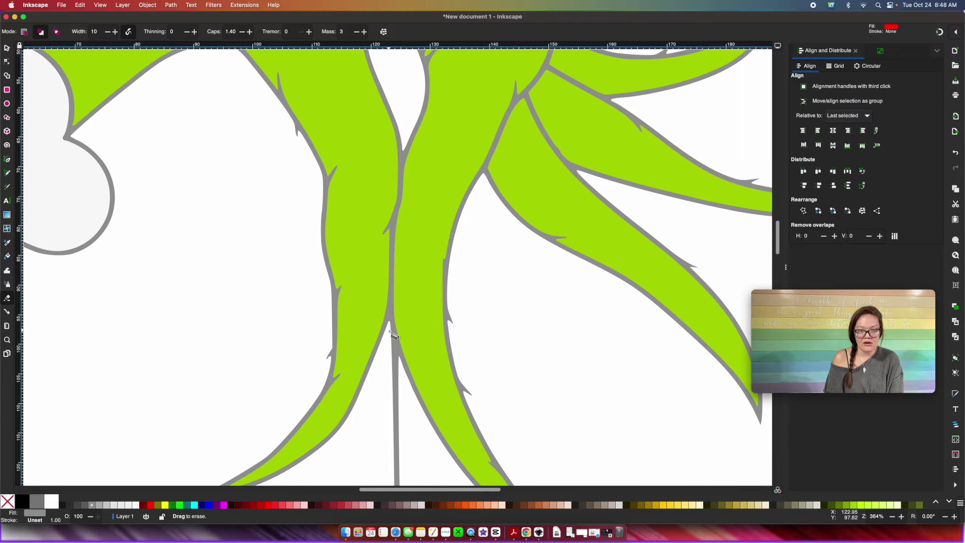
{"action": "left_click_drag", "start_coordinate": [388, 328], "coordinate": [399, 360]}
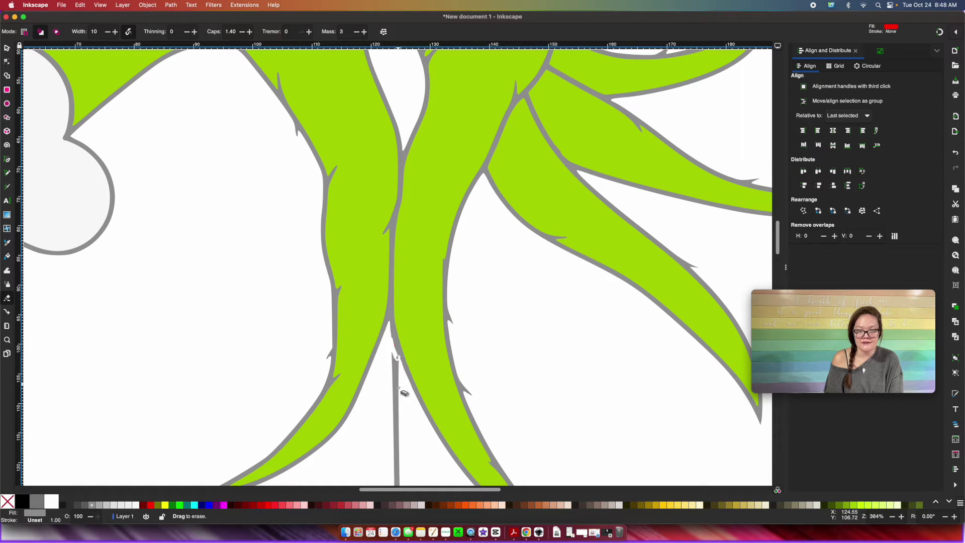
{"action": "scroll", "coordinate": [399, 361], "scroll_direction": "up", "scroll_amount": 5}
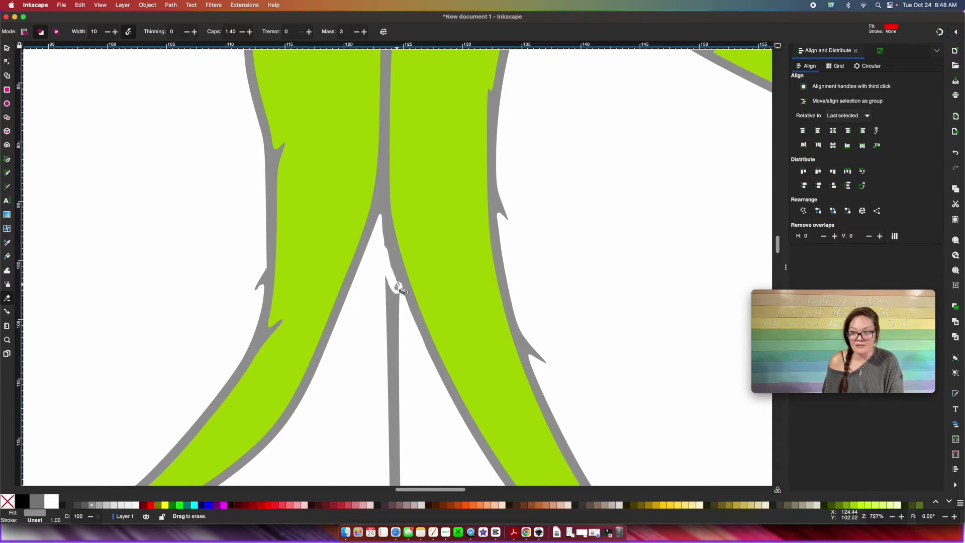
- Delete the jagged nodes and leftover string bits from the silhouette's inner edge below the point where the two fingers meet
{"action": "left_click", "coordinate": [8, 62]}
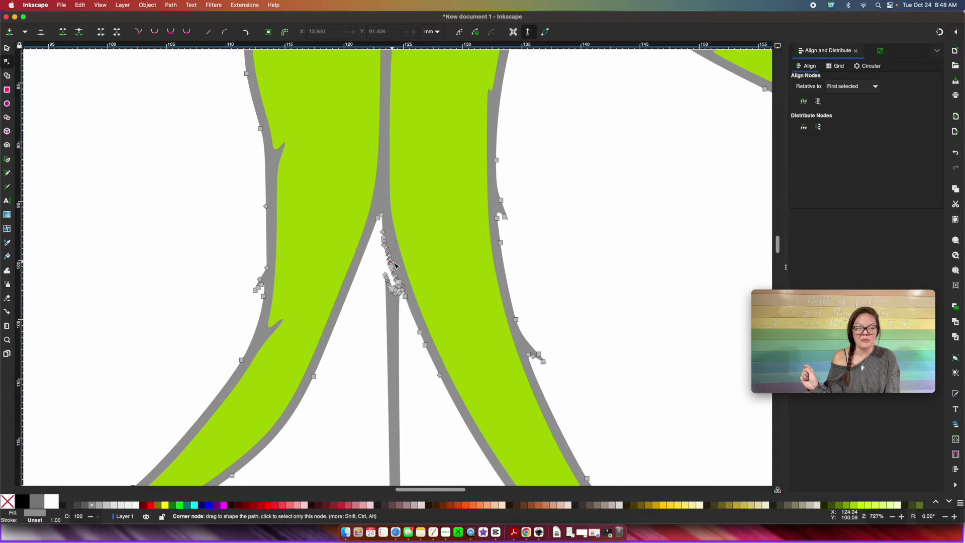
{"action": "scroll", "coordinate": [395, 265], "scroll_direction": "up", "scroll_amount": 3}
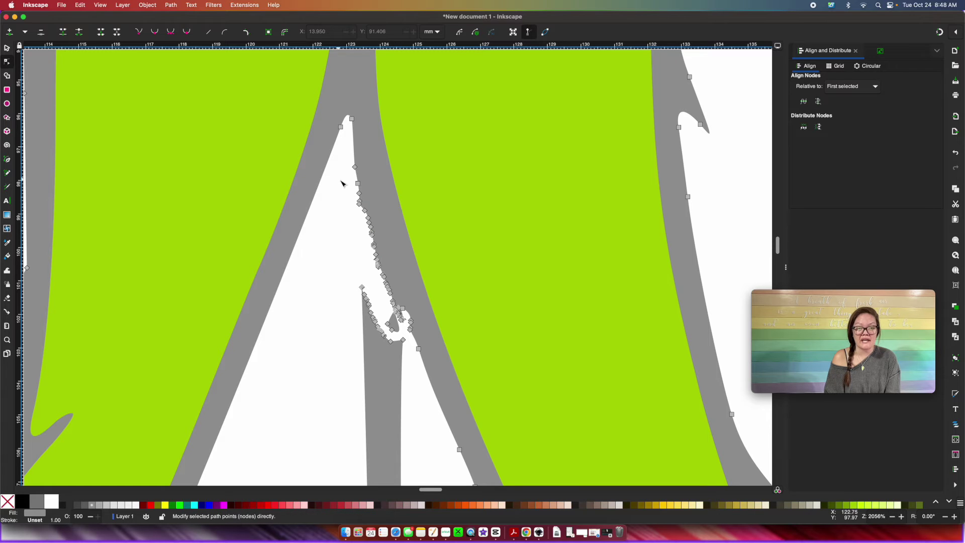
{"action": "left_click_drag", "start_coordinate": [341, 180], "coordinate": [415, 347]}
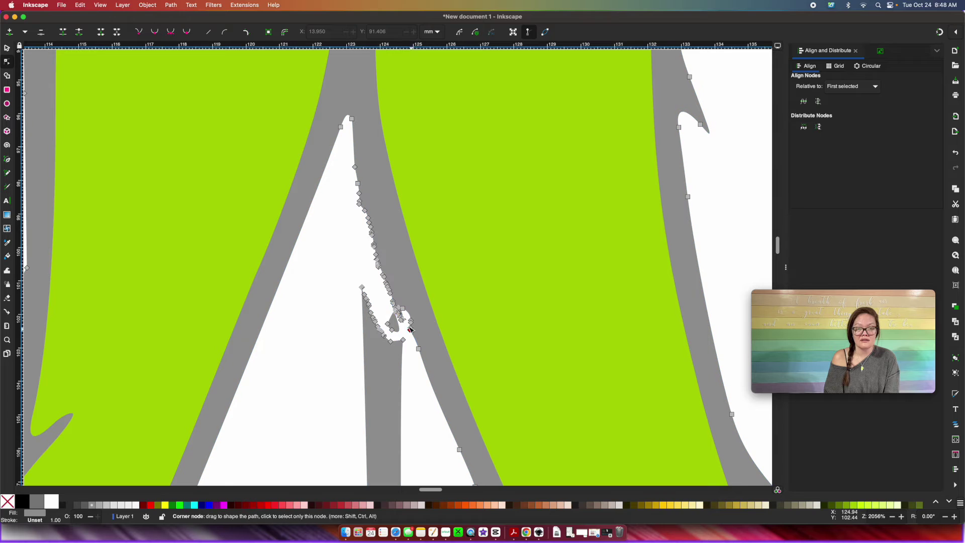
{"action": "key", "text": "Delete"}
{"action": "left_click_drag", "start_coordinate": [355, 252], "coordinate": [397, 330]}
{"action": "key", "text": "Delete"}
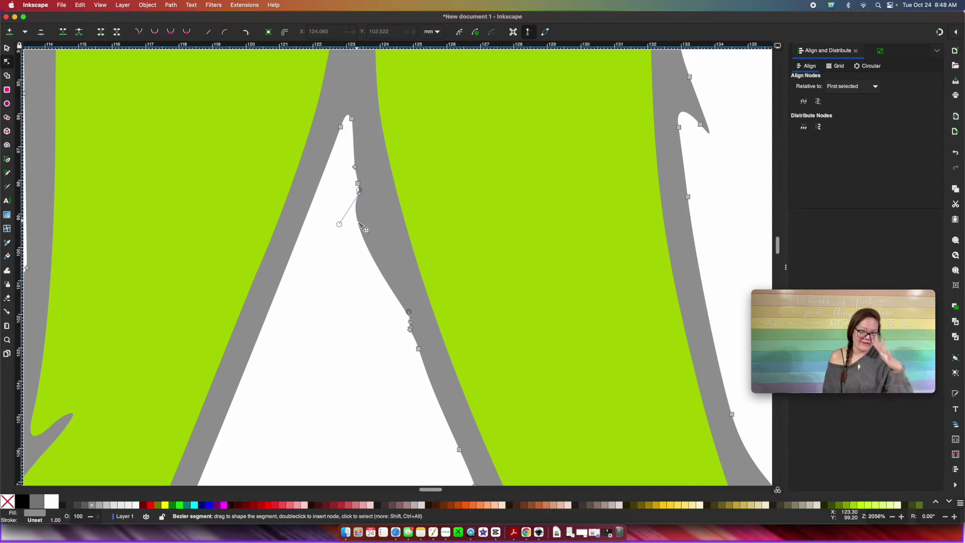
- Straighten the grey outline's inner edge beside the finger and remove its remaining surplus nodes
{"action": "left_click_drag", "start_coordinate": [341, 225], "coordinate": [360, 191]}
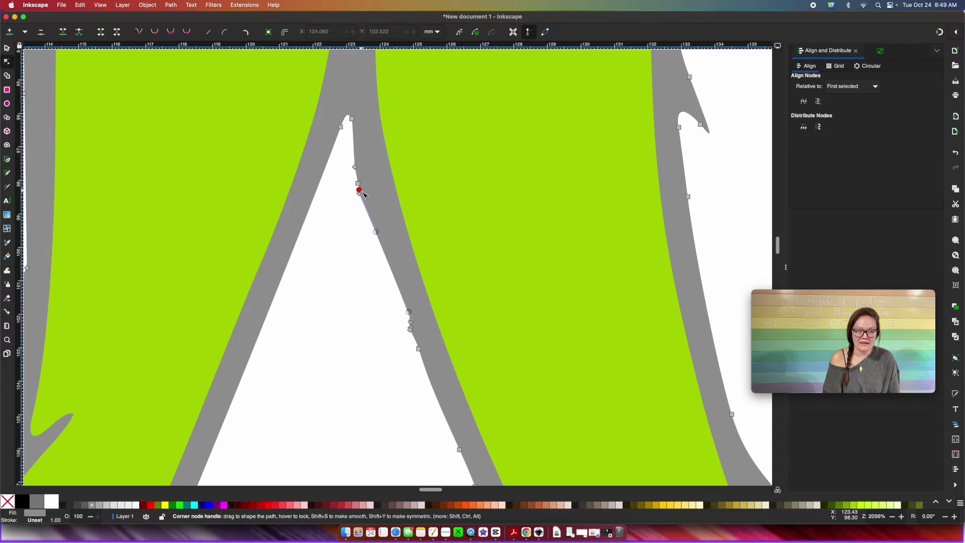
{"action": "left_click", "coordinate": [357, 303]}
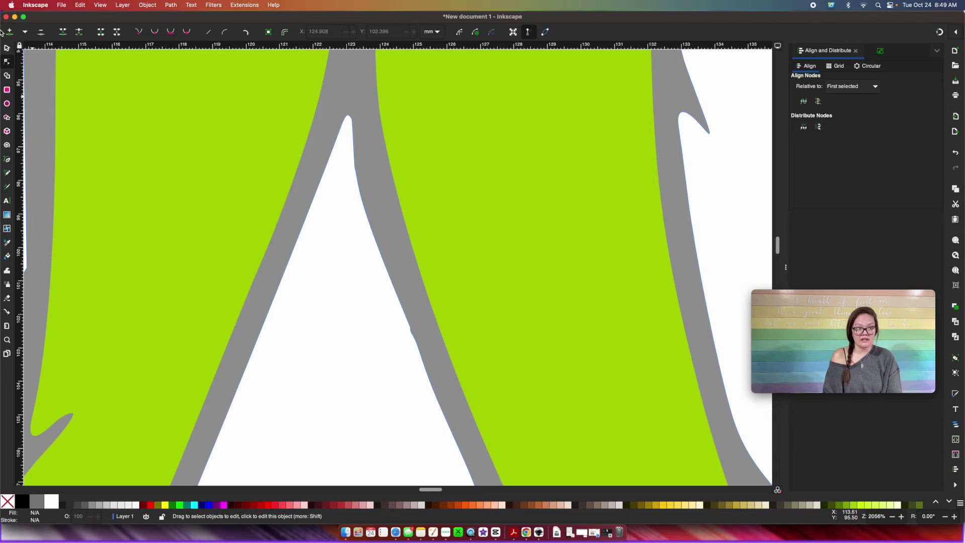
{"action": "left_click", "coordinate": [358, 214]}
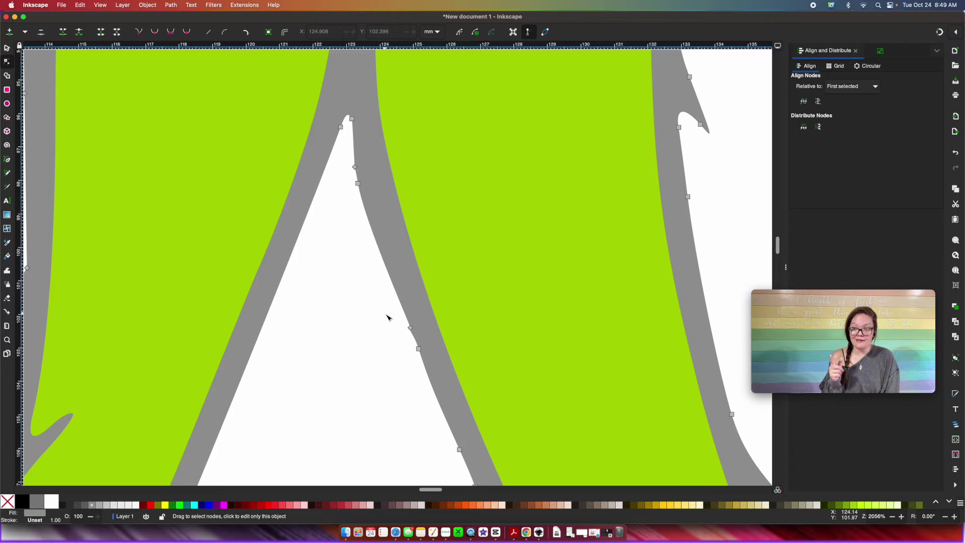
{"action": "key", "text": "minus"}
{"action": "key", "text": "minus"}
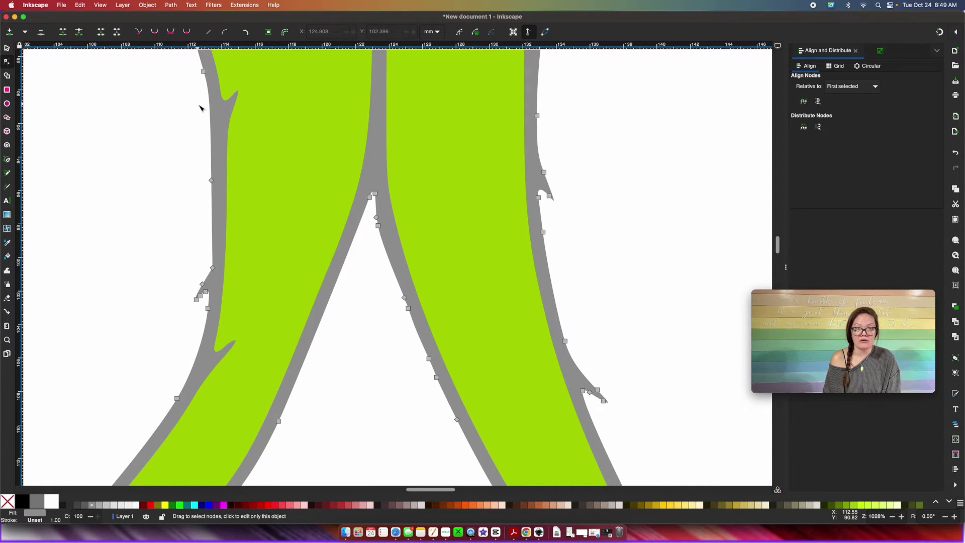
- Examine the shortened string and the nodes of the grey outline, the green hand and the fluffy cuff
{"action": "scroll", "coordinate": [200, 108], "scroll_direction": "down", "scroll_amount": 5}
{"action": "key", "text": "minus"}
{"action": "scroll", "coordinate": [201, 108], "scroll_direction": "down", "scroll_amount": 3}
{"action": "scroll", "coordinate": [258, 189], "scroll_direction": "down", "scroll_amount": 3}
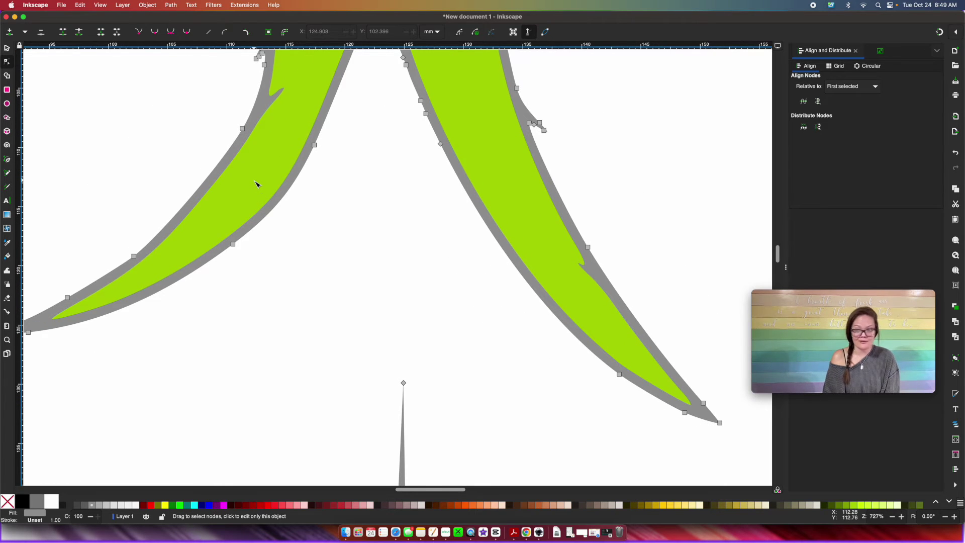
{"action": "key", "text": "minus"}
{"action": "scroll", "coordinate": [256, 184], "scroll_direction": "up", "scroll_amount": 5}
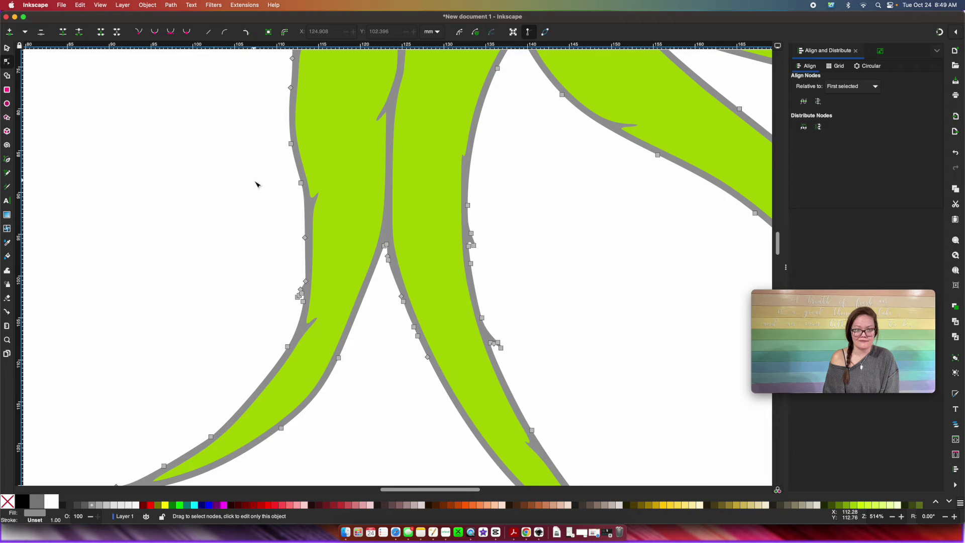
{"action": "scroll", "coordinate": [256, 184], "scroll_direction": "up", "scroll_amount": 10}
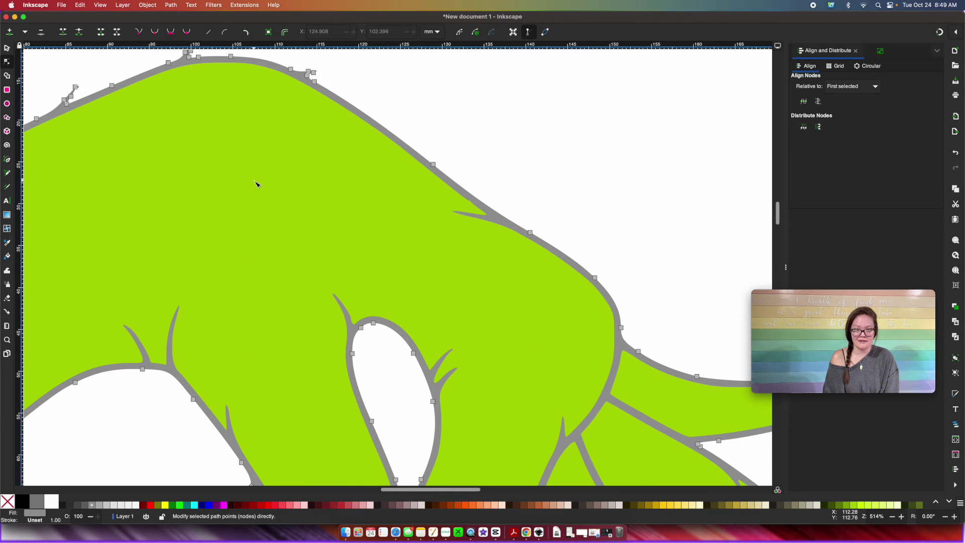
{"action": "left_click", "coordinate": [381, 176]}
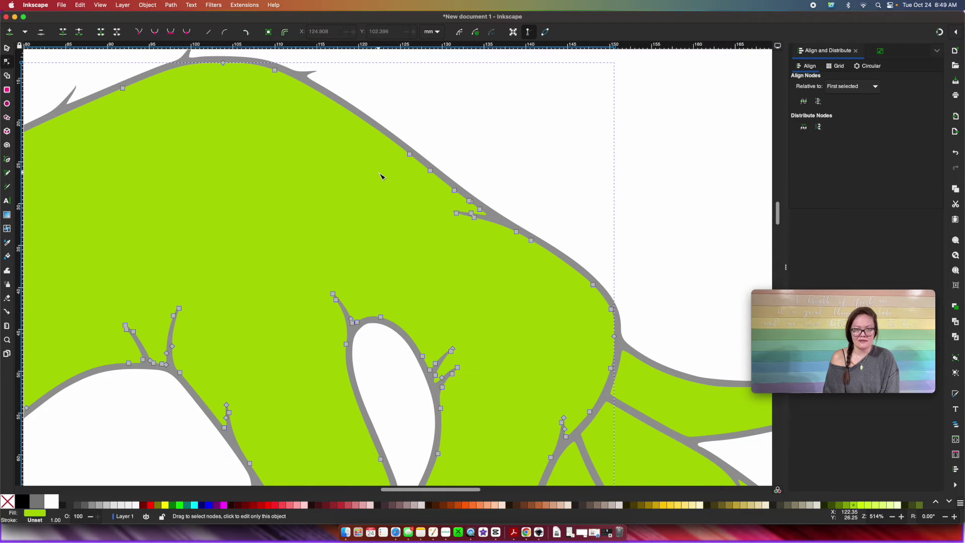
{"action": "scroll", "coordinate": [473, 309], "scroll_direction": "down", "scroll_amount": 6}
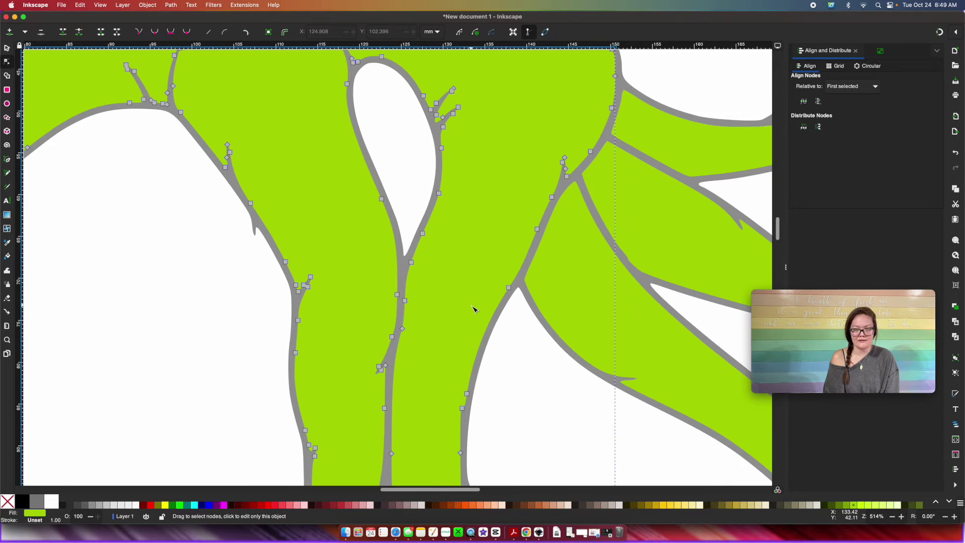
{"action": "scroll", "coordinate": [473, 309], "scroll_direction": "left", "scroll_amount": 2}
{"action": "scroll", "coordinate": [473, 309], "scroll_direction": "left", "scroll_amount": 10}
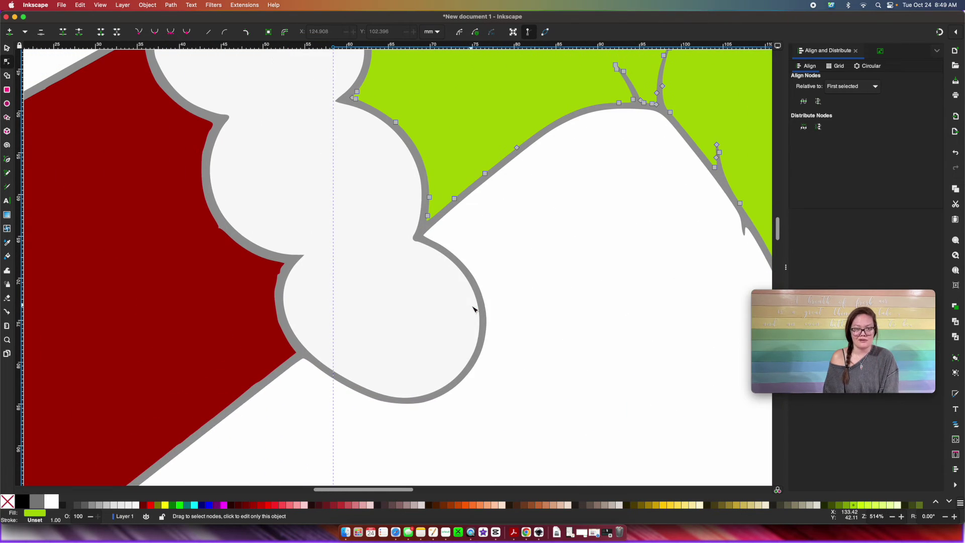
{"action": "left_click", "coordinate": [463, 312]}
{"action": "scroll", "coordinate": [463, 312], "scroll_direction": "up", "scroll_amount": 2}
{"action": "scroll", "coordinate": [463, 312], "scroll_direction": "left", "scroll_amount": 1}
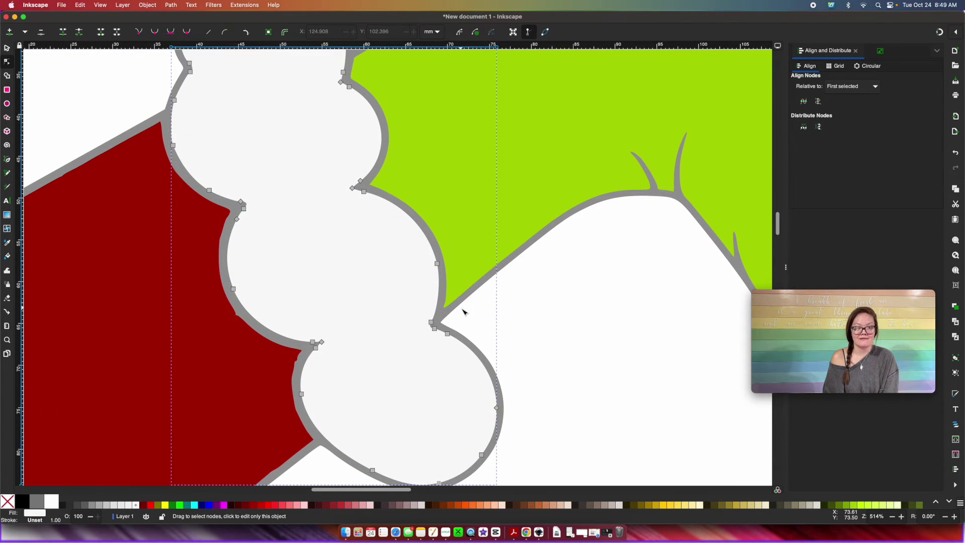
- Delete the surplus nodes along the red sleeve's upper slanted edge and near its outer corner
{"action": "scroll", "coordinate": [463, 313], "scroll_direction": "left", "scroll_amount": 8}
{"action": "left_click", "coordinate": [433, 327]}
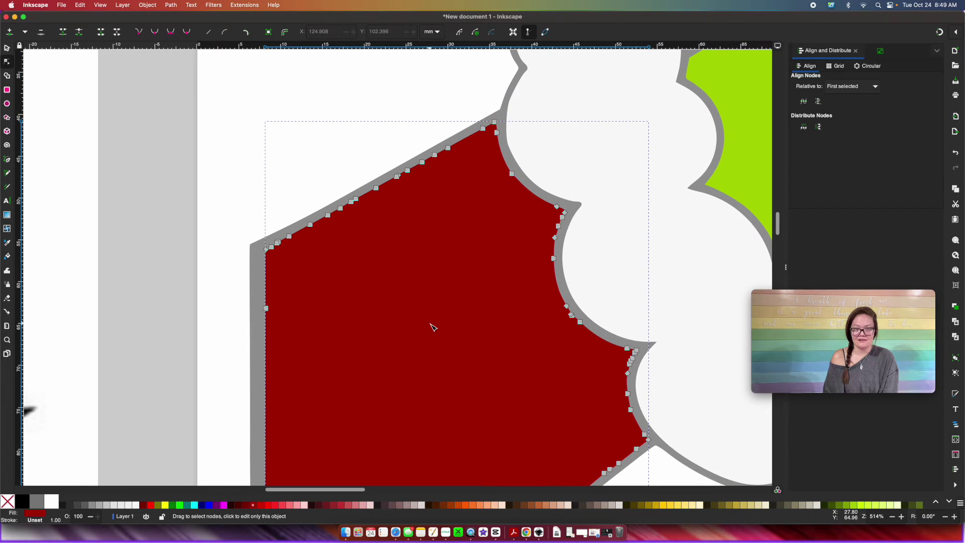
{"action": "scroll", "coordinate": [433, 327], "scroll_direction": "down", "scroll_amount": 1}
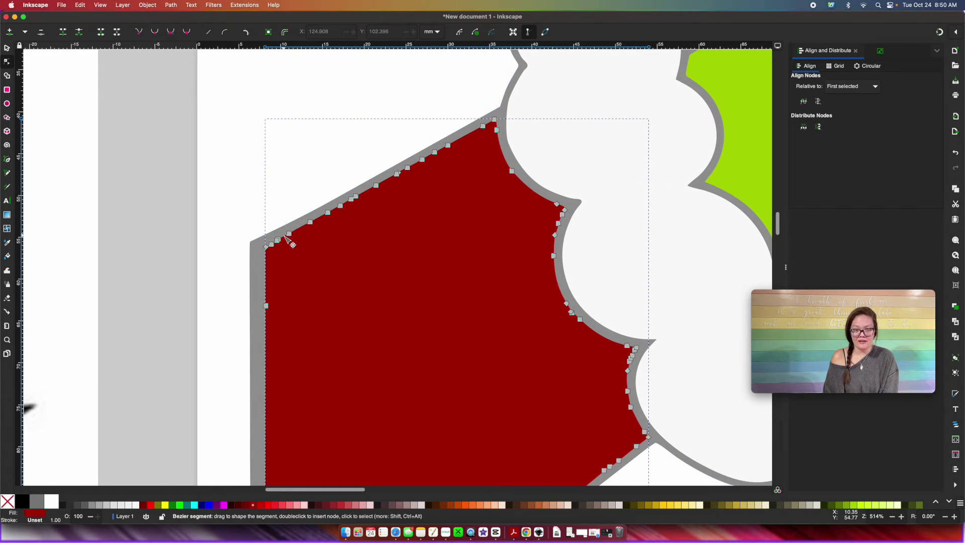
{"action": "left_click_drag", "start_coordinate": [284, 137], "coordinate": [463, 226]}
{"action": "key", "text": "ctrl+l"}
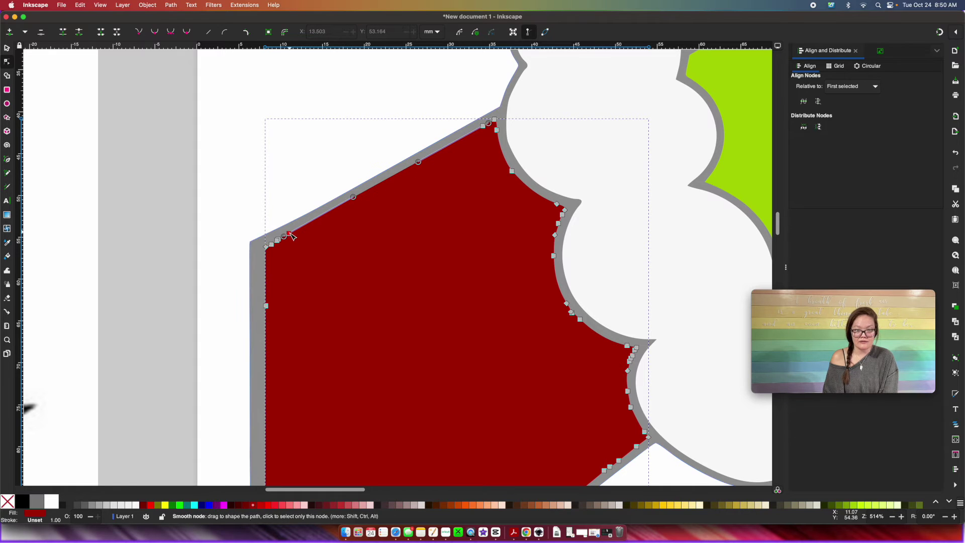
{"action": "left_click", "coordinate": [281, 244]}
{"action": "key", "text": "Delete"}
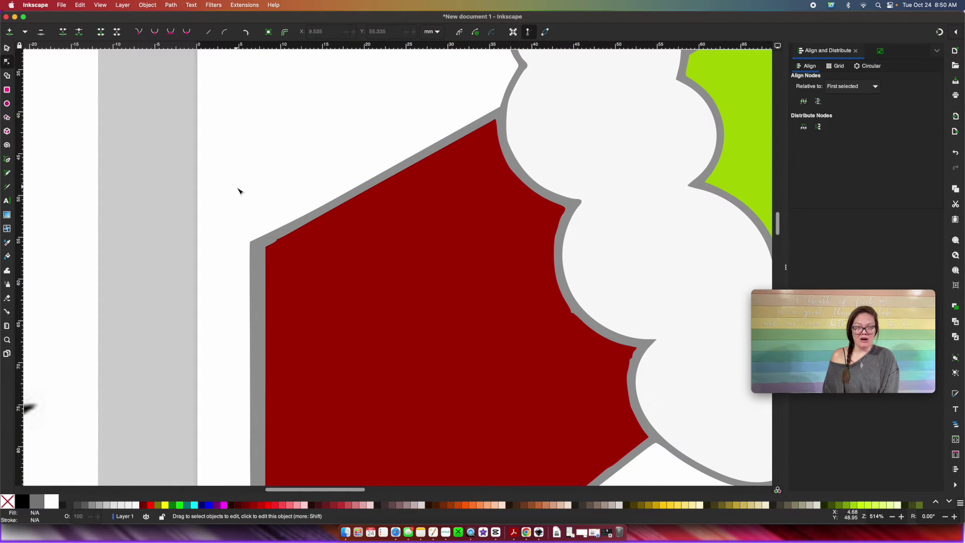
{"action": "key", "text": "Escape"}
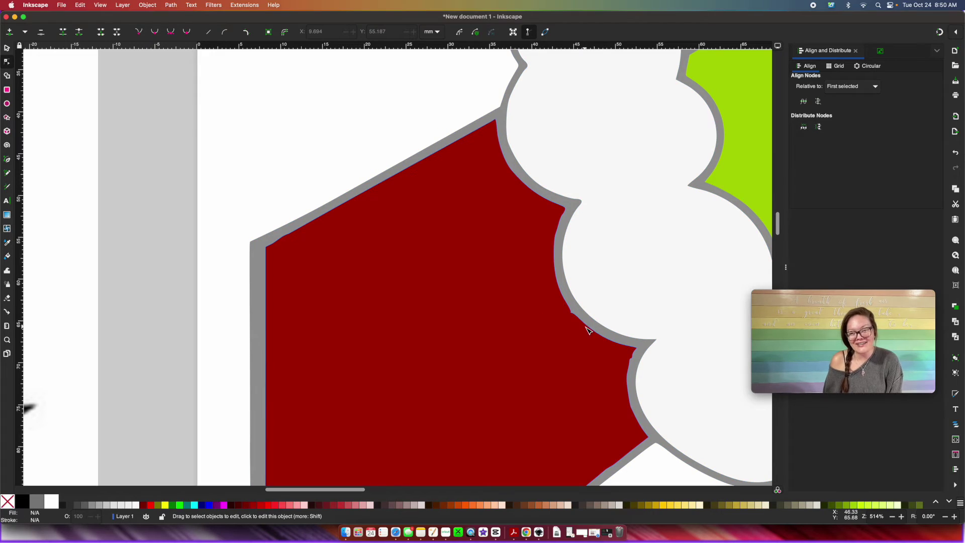
- Remove surplus nodes from the red sleeve's curved edge beside the cuff to smooth its bumps
{"action": "left_click", "coordinate": [585, 327]}
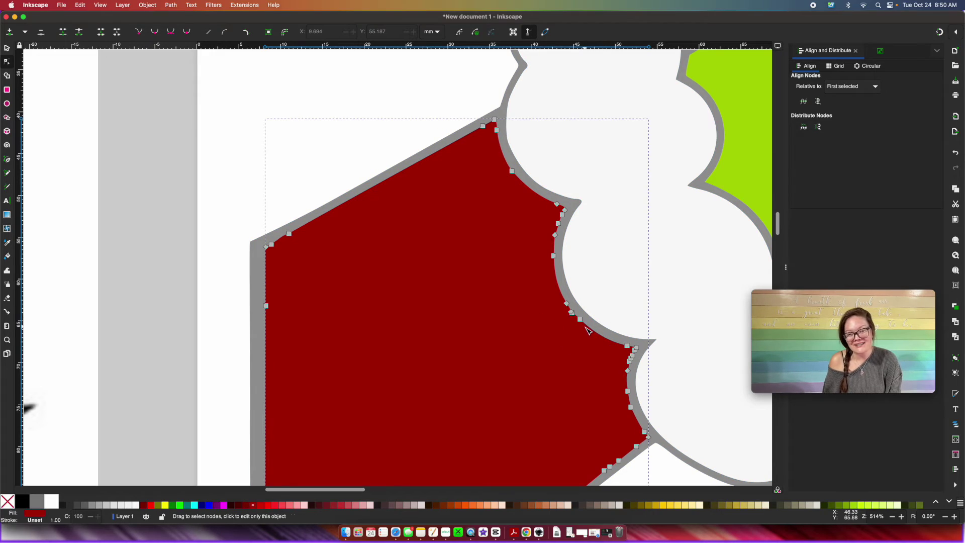
{"action": "left_click_drag", "start_coordinate": [577, 322], "coordinate": [577, 323]}
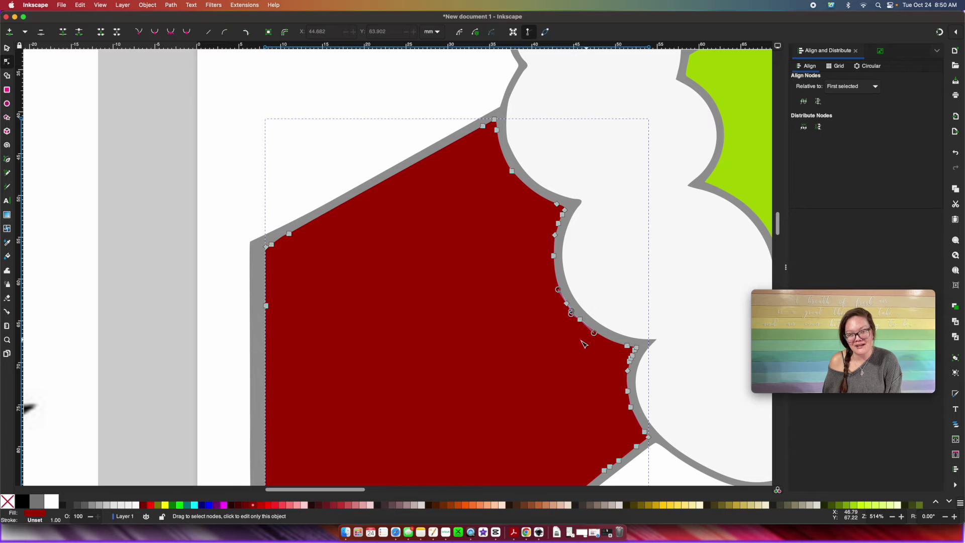
{"action": "key", "text": "Delete"}
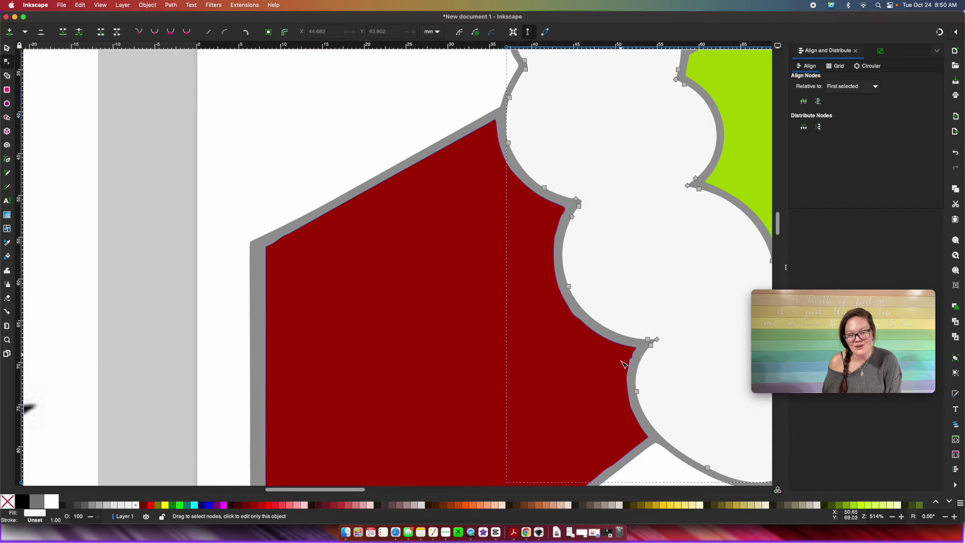
{"action": "left_click", "coordinate": [633, 369]}
- Delete the grey ornament circle together with the nodes of its cap, bow and hanging string from the traced artwork
{"action": "scroll", "coordinate": [464, 370], "scroll_direction": "down", "scroll_amount": 10}
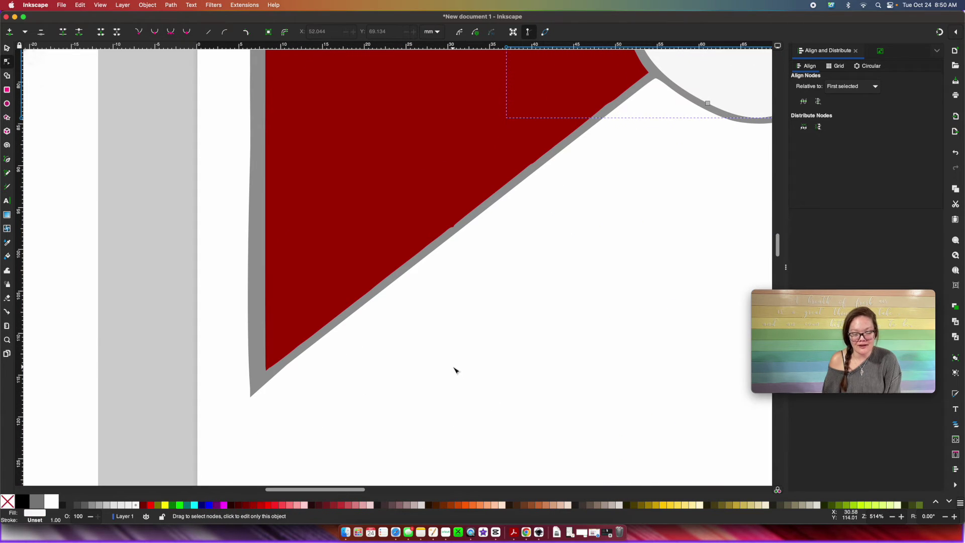
{"action": "scroll", "coordinate": [450, 370], "scroll_direction": "down", "scroll_amount": 1}
{"action": "scroll", "coordinate": [653, 201], "scroll_direction": "down", "scroll_amount": 1}
{"action": "scroll", "coordinate": [654, 227], "scroll_direction": "right", "scroll_amount": 5}
{"action": "scroll", "coordinate": [609, 302], "scroll_direction": "down", "scroll_amount": 10}
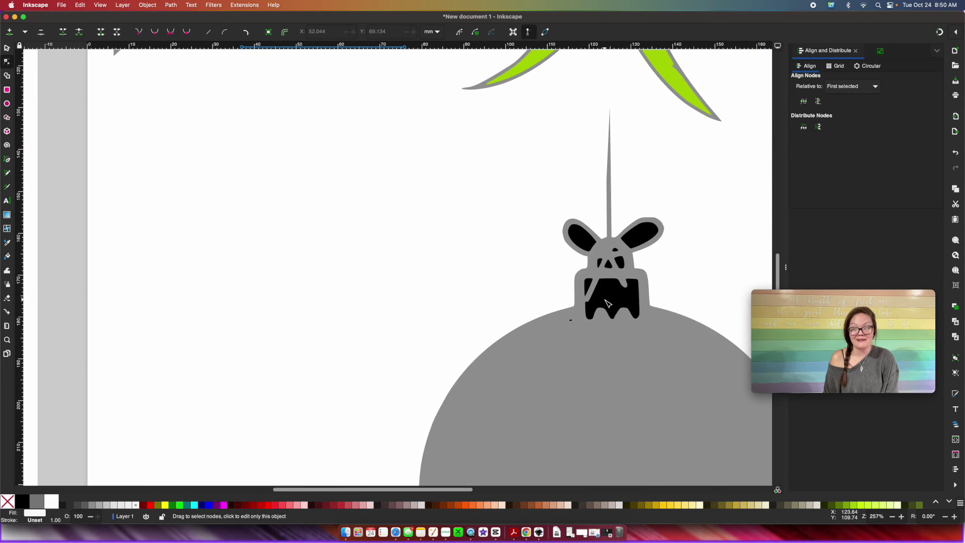
{"action": "scroll", "coordinate": [607, 301], "scroll_direction": "down", "scroll_amount": 2}
{"action": "key", "text": "ctrl+a"}
{"action": "scroll", "coordinate": [557, 352], "scroll_direction": "down", "scroll_amount": 4}
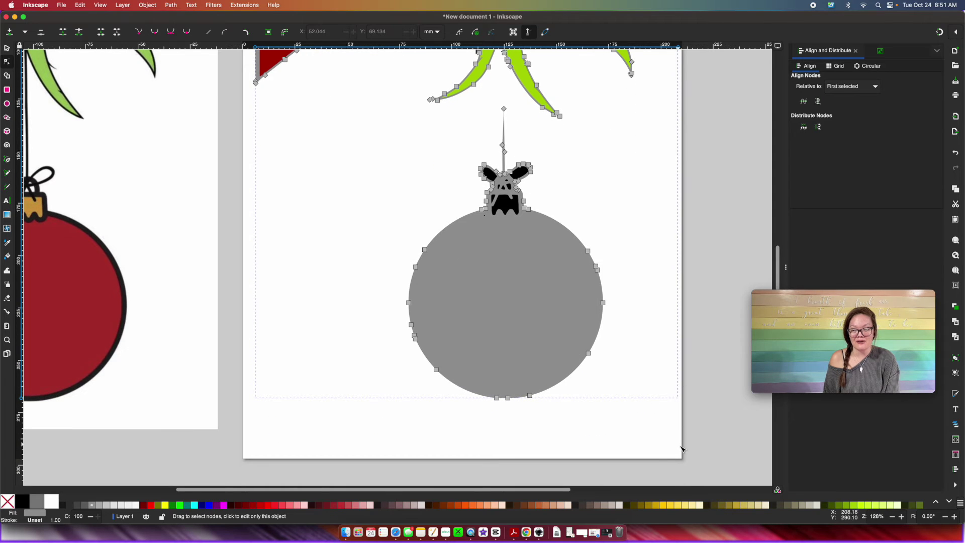
{"action": "left_click_drag", "start_coordinate": [682, 450], "coordinate": [381, 189]}
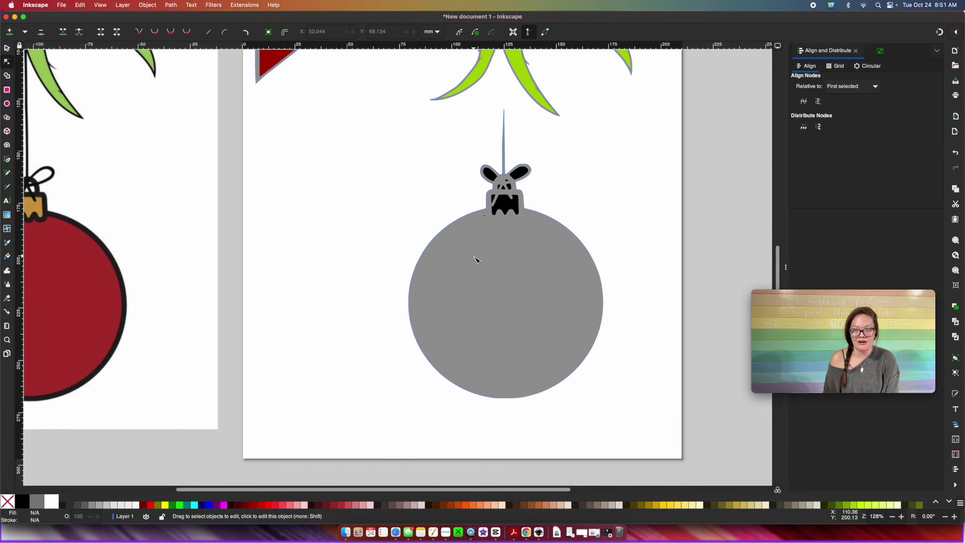
{"action": "left_click_drag", "start_coordinate": [398, 246], "coordinate": [440, 353]}
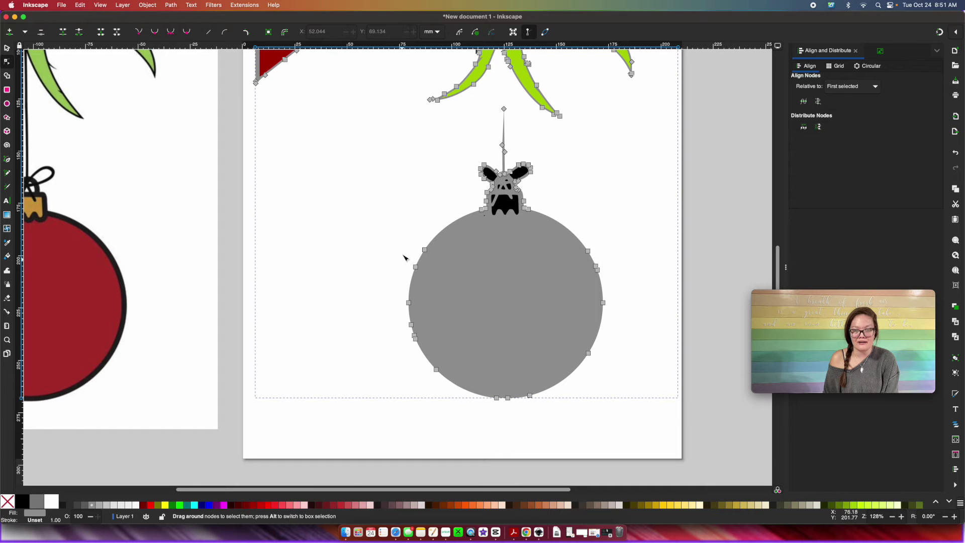
{"action": "key", "text": "Delete"}
- Delete the leftover black fragments of the ornament's bow and cap beneath the hand
{"action": "scroll", "coordinate": [472, 327], "scroll_direction": "up", "scroll_amount": 5}
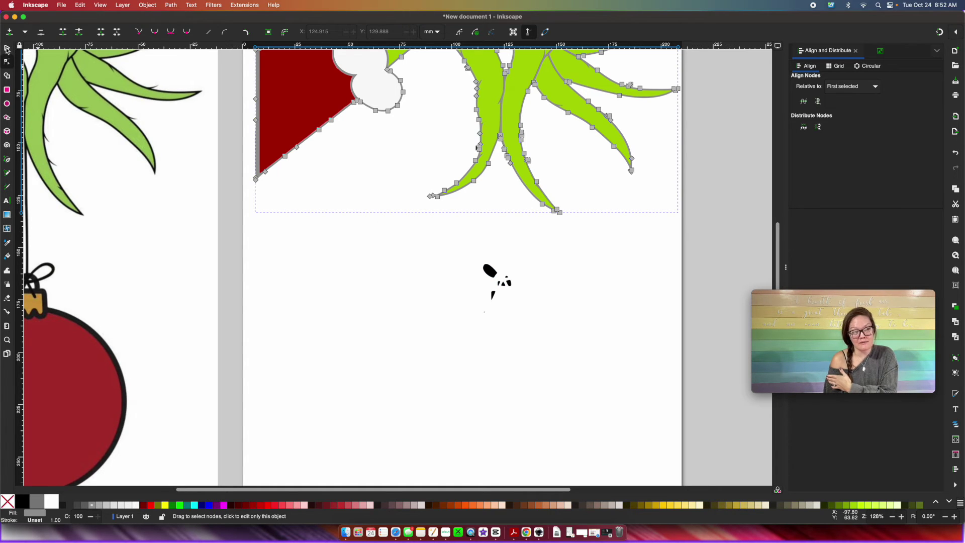
{"action": "left_click", "coordinate": [7, 49]}
{"action": "left_click_drag", "start_coordinate": [428, 248], "coordinate": [578, 377]}
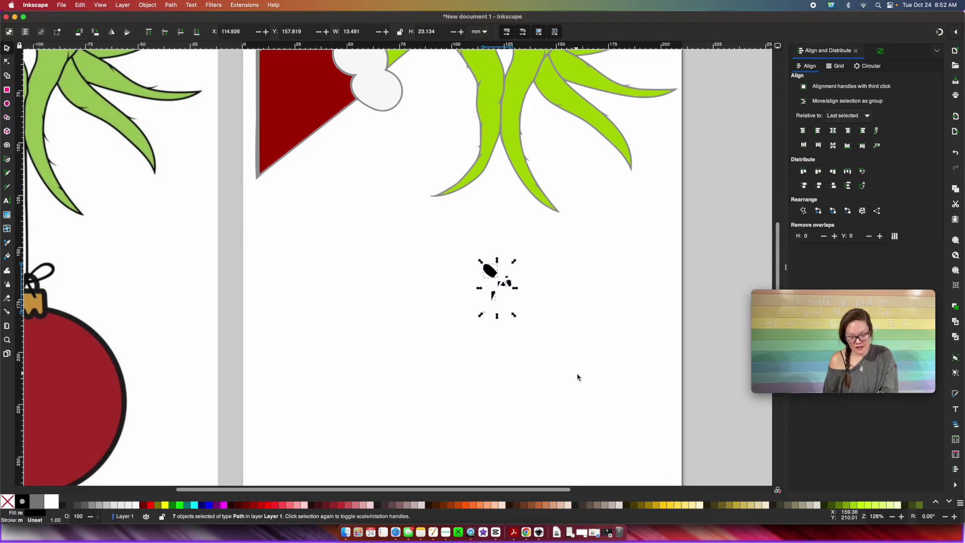
{"action": "key", "text": "Delete"}
{"action": "key", "text": "minus"}
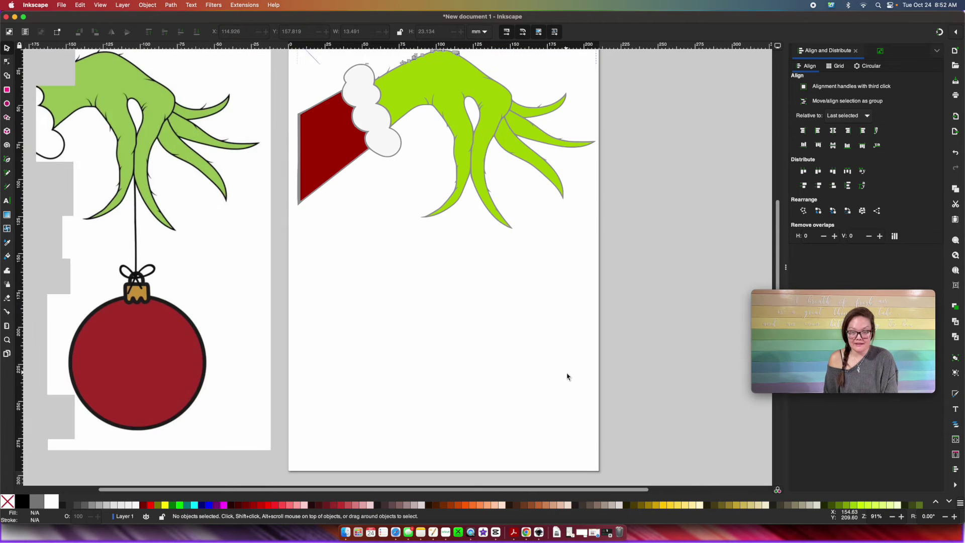
- Shift the base nodes of the uppermost extended finger into the green hand so the fill covers the grey dividing line
{"action": "scroll", "coordinate": [319, 284], "scroll_direction": "up", "scroll_amount": 4}
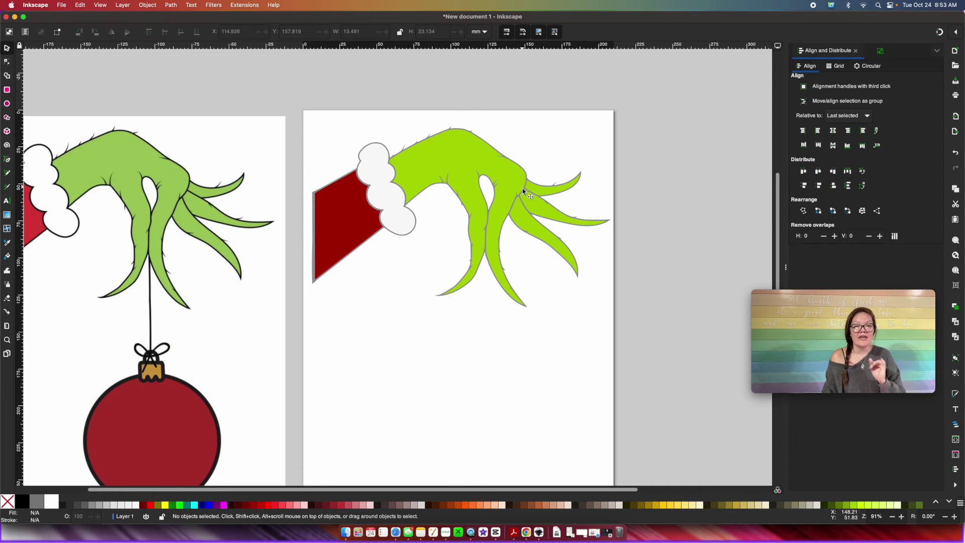
{"action": "scroll", "coordinate": [516, 197], "scroll_direction": "up", "scroll_amount": 6}
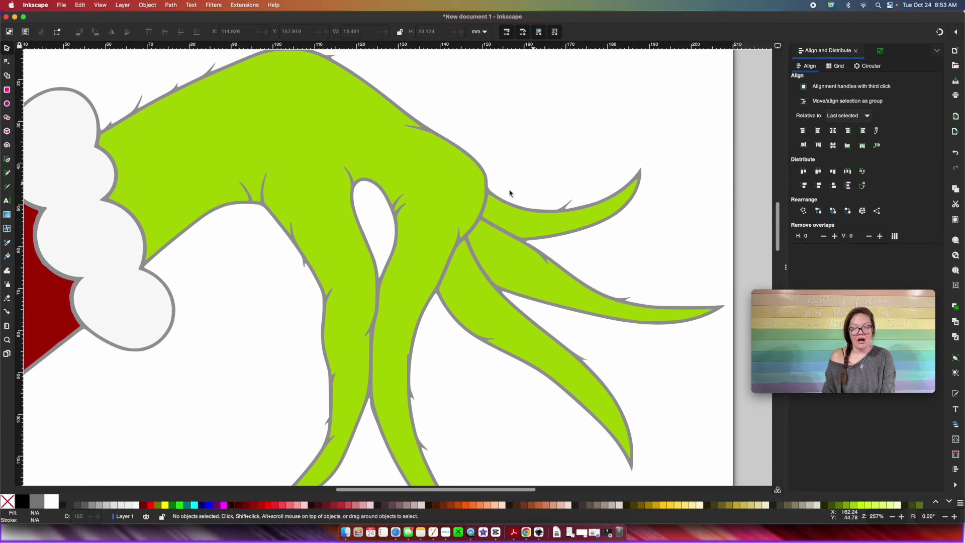
{"action": "left_click", "coordinate": [415, 219]}
{"action": "left_click", "coordinate": [537, 352]}
{"action": "left_click", "coordinate": [544, 286]}
{"action": "left_click", "coordinate": [527, 222]}
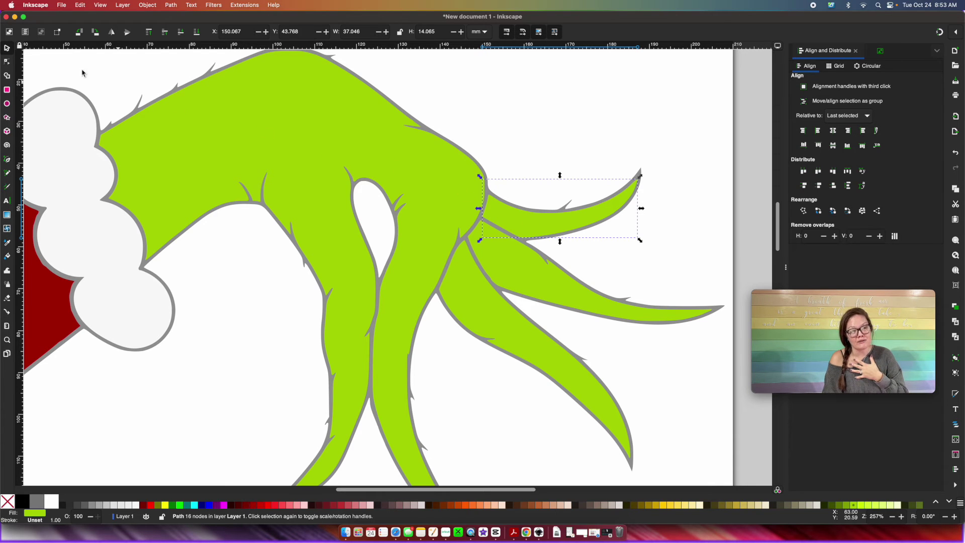
{"action": "left_click", "coordinate": [6, 62]}
{"action": "left_click_drag", "start_coordinate": [507, 153], "coordinate": [487, 217]}
{"action": "left_click_drag", "start_coordinate": [474, 145], "coordinate": [500, 243]}
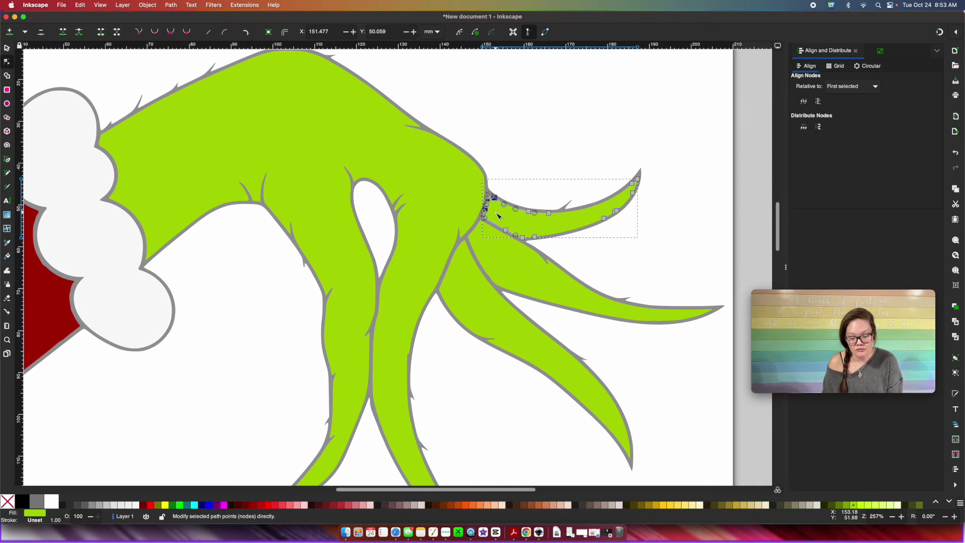
{"action": "scroll", "coordinate": [493, 210], "scroll_direction": "up", "scroll_amount": 3, "text": "ctrl"}
{"action": "scroll", "coordinate": [569, 167], "scroll_direction": "up", "scroll_amount": 1, "text": "ctrl"}
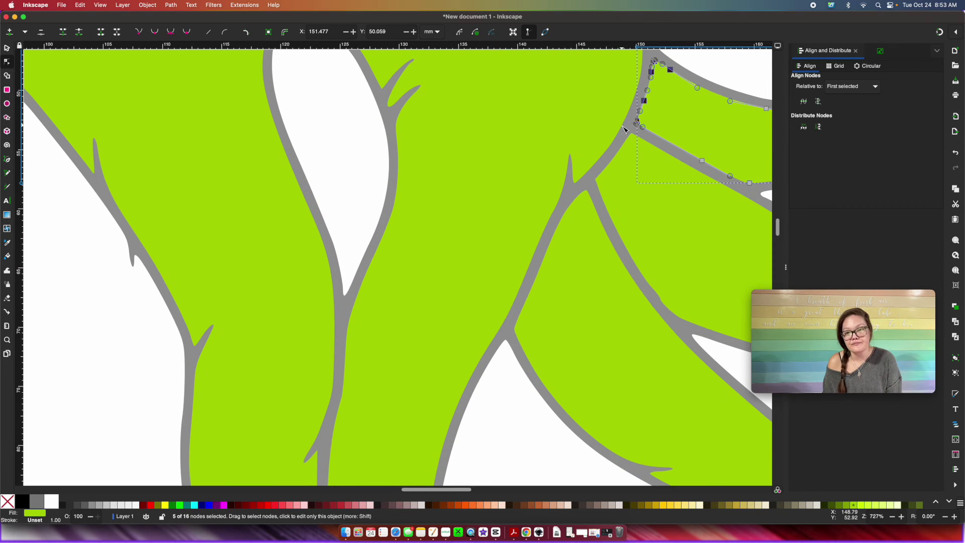
{"action": "scroll", "coordinate": [646, 132], "scroll_direction": "up", "scroll_amount": 3}
{"action": "left_click_drag", "start_coordinate": [646, 132], "coordinate": [632, 130]}
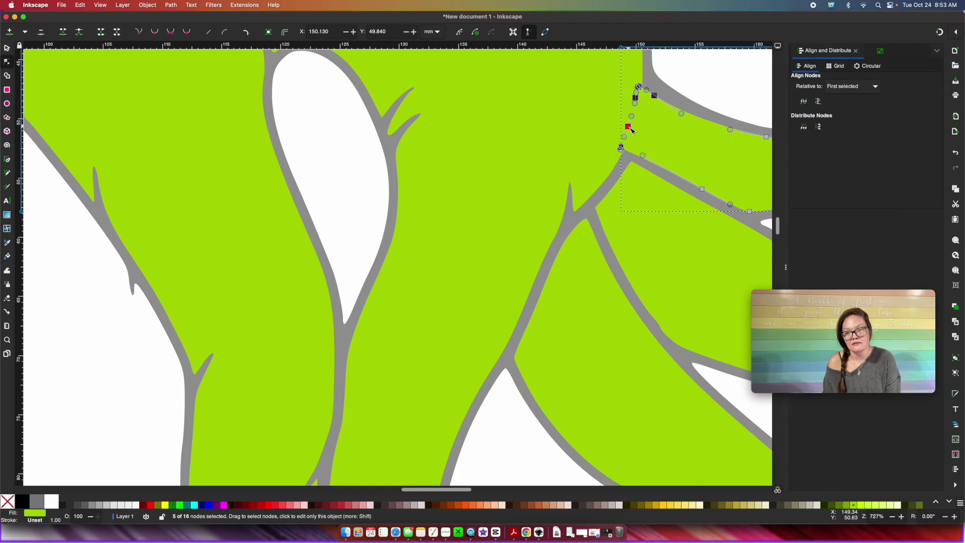
- Shift the base nodes of the middle extended finger into the hand to cover the grey line between them
{"action": "left_click", "coordinate": [646, 239]}
{"action": "scroll", "coordinate": [642, 236], "scroll_direction": "right", "scroll_amount": 8}
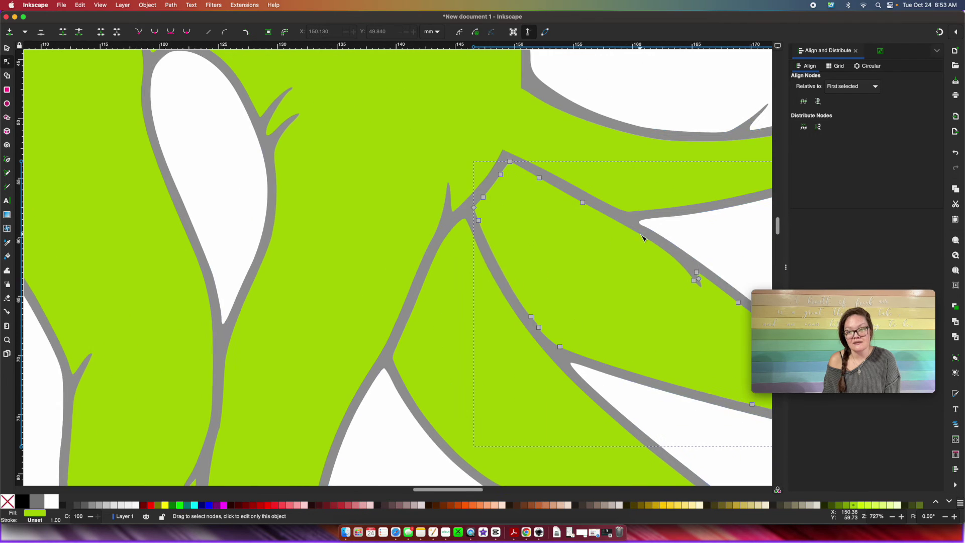
{"action": "left_click_drag", "start_coordinate": [410, 131], "coordinate": [479, 238]}
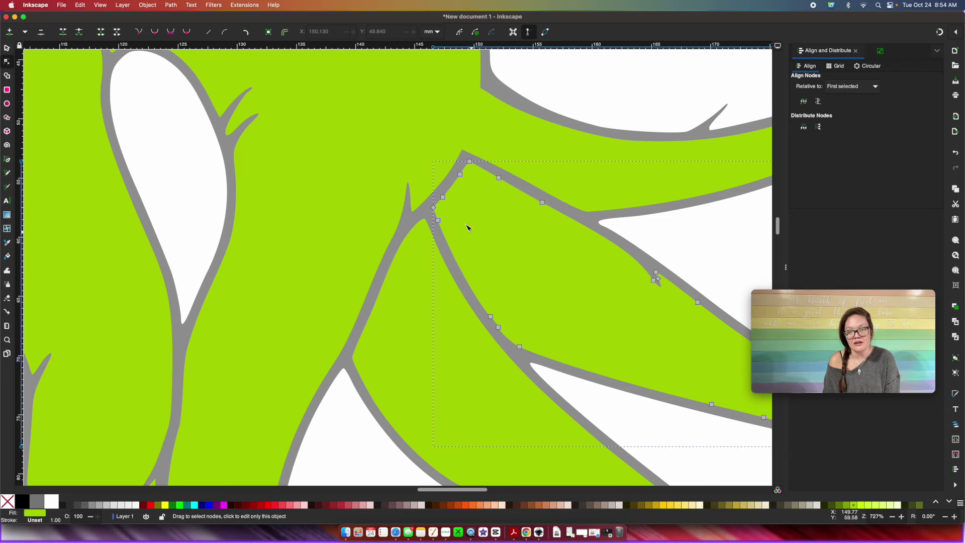
{"action": "left_click", "coordinate": [438, 220], "text": "shift"}
{"action": "left_click", "coordinate": [434, 207], "text": "shift"}
{"action": "left_click", "coordinate": [442, 196], "text": "shift"}
{"action": "left_click", "coordinate": [460, 174], "text": "shift"}
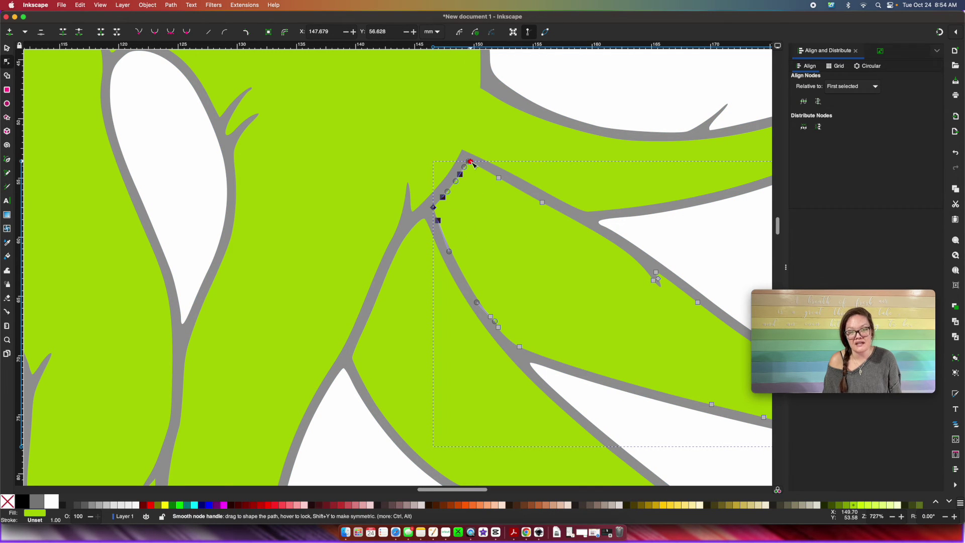
{"action": "left_click", "coordinate": [461, 175]}
{"action": "left_click_drag", "start_coordinate": [460, 176], "coordinate": [449, 170]}
- Move the inner-edge nodes of the lowest extended finger into the hand to cover the grey line at its base
{"action": "left_click", "coordinate": [416, 297]}
{"action": "scroll", "coordinate": [418, 295], "scroll_direction": "down", "scroll_amount": 1}
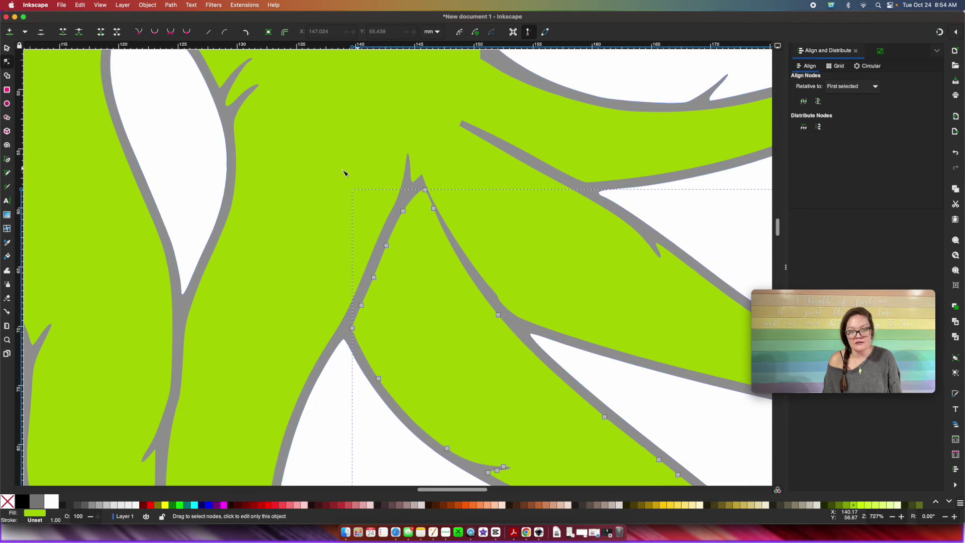
{"action": "left_click", "coordinate": [403, 211]}
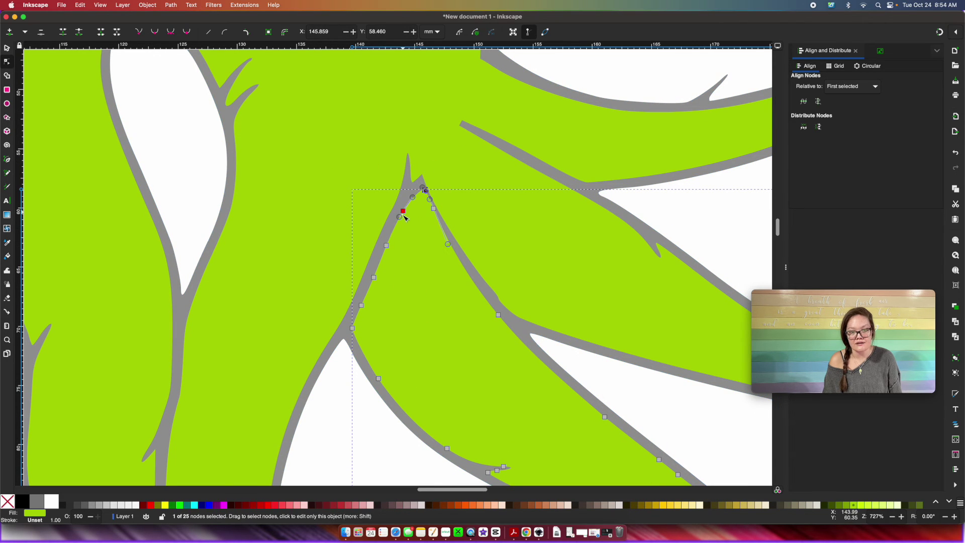
{"action": "left_click", "coordinate": [386, 245], "text": "shift"}
{"action": "left_click", "coordinate": [374, 277], "text": "shift"}
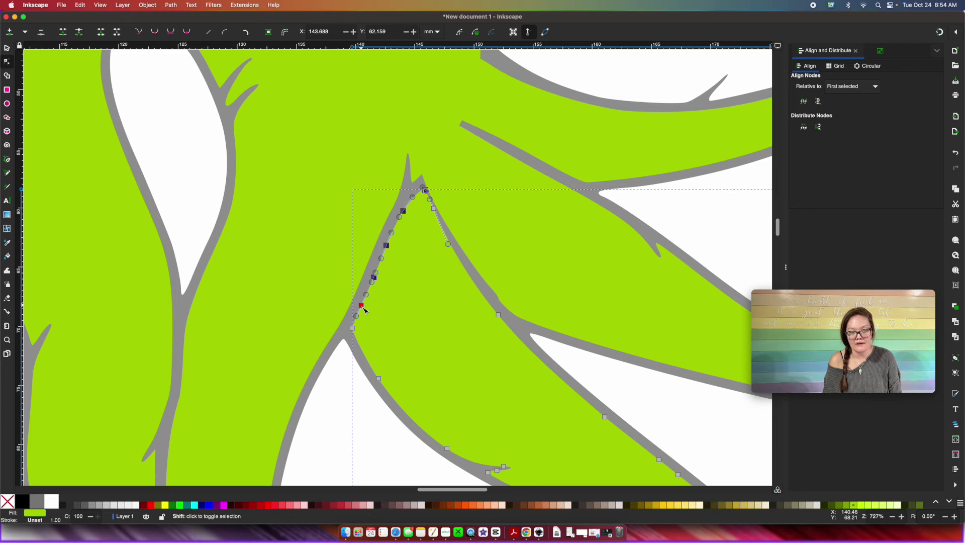
{"action": "left_click", "coordinate": [360, 305], "text": "shift"}
{"action": "left_click_drag", "start_coordinate": [374, 276], "coordinate": [360, 267]}
{"action": "left_click", "coordinate": [566, 75]}
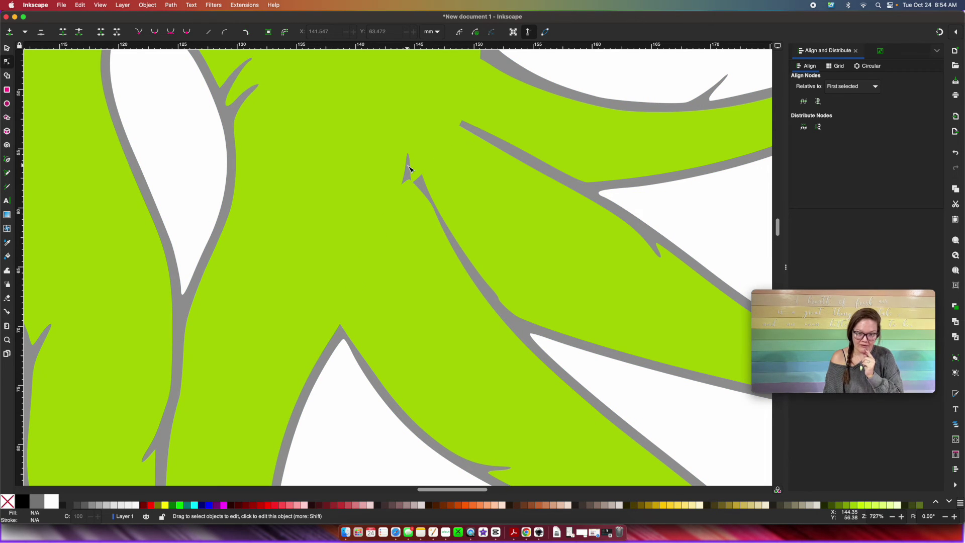
- Reposition the lowest finger's tip node and the adjacent upper-edge node at its base to bring back the grey crease line
{"action": "left_click", "coordinate": [409, 188]}
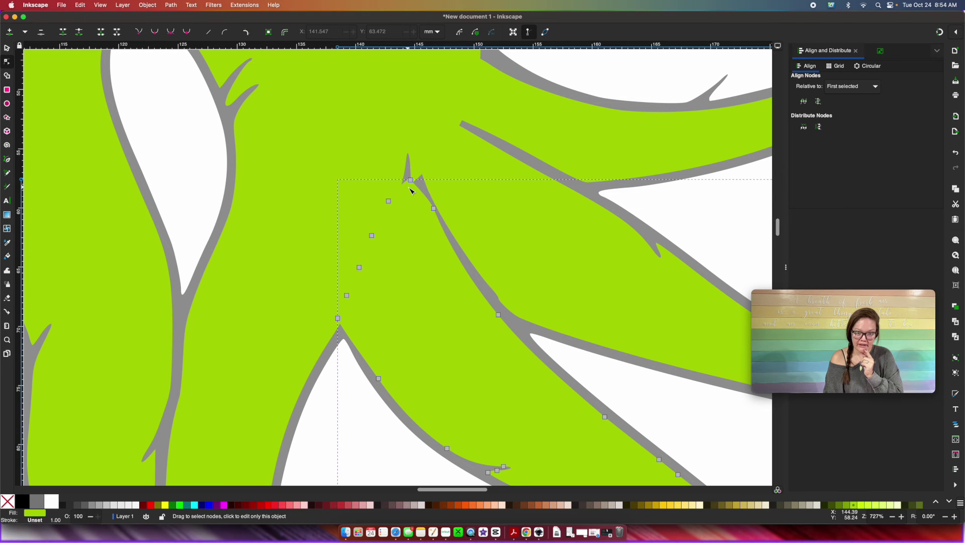
{"action": "left_click_drag", "start_coordinate": [415, 182], "coordinate": [400, 177]}
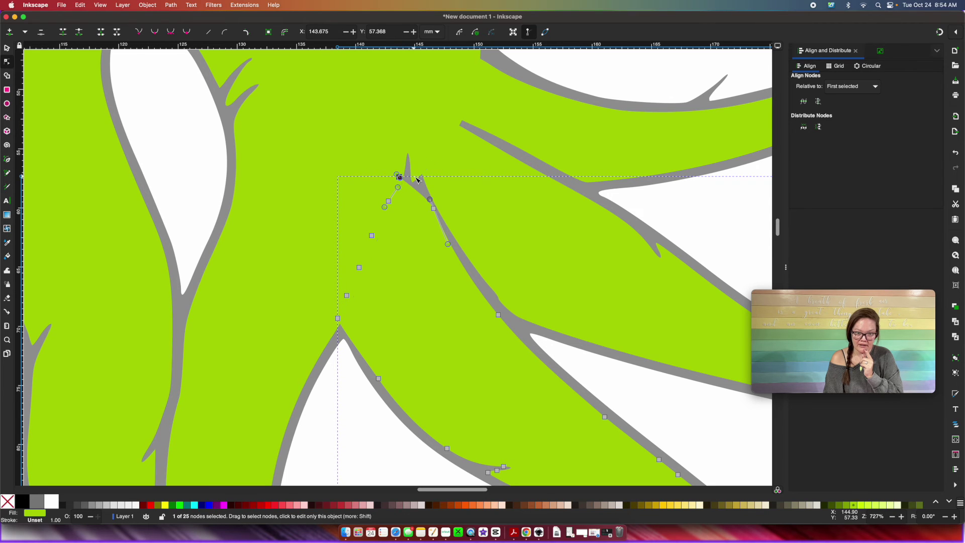
{"action": "left_click", "coordinate": [378, 414]}
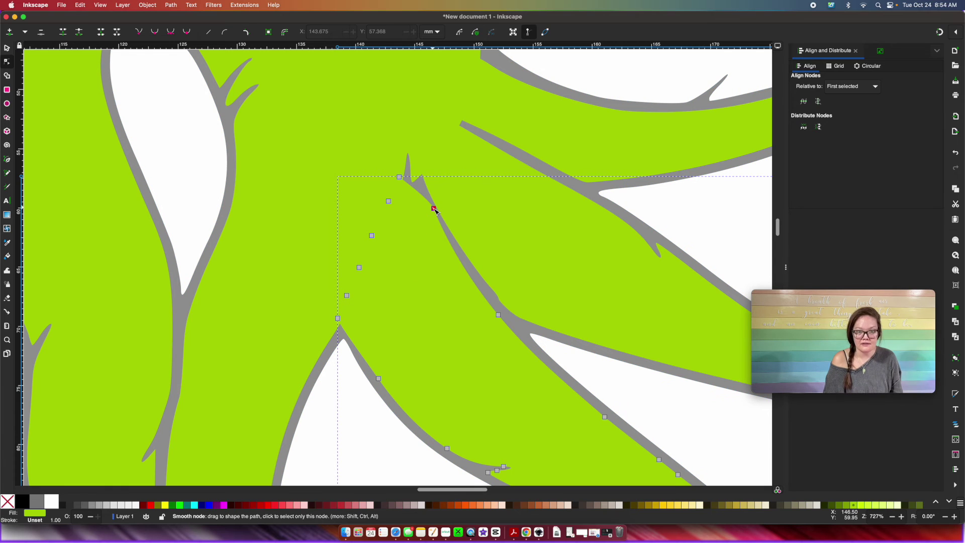
{"action": "left_click_drag", "start_coordinate": [436, 210], "coordinate": [420, 206]}
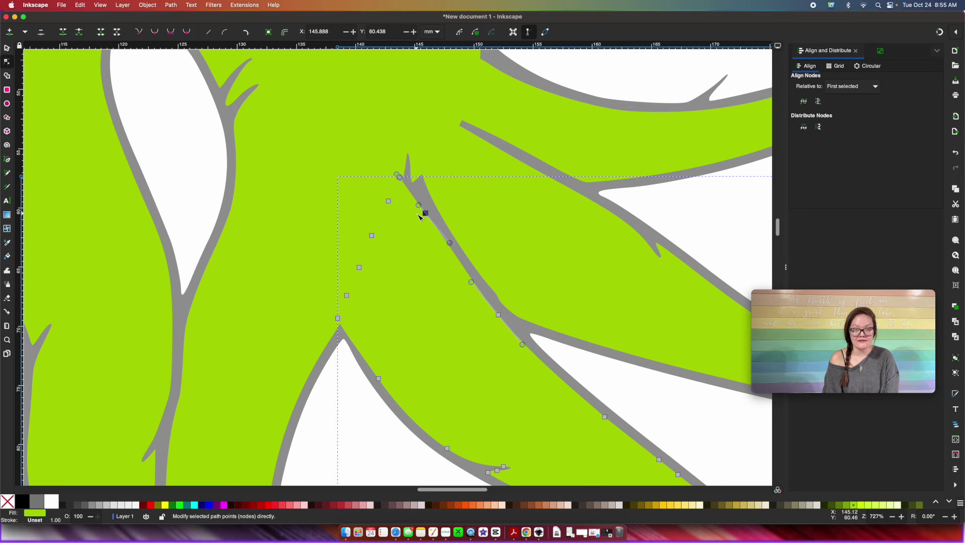
{"action": "scroll", "coordinate": [421, 217], "scroll_direction": "down", "scroll_amount": 10}
{"action": "key", "text": "Escape"}
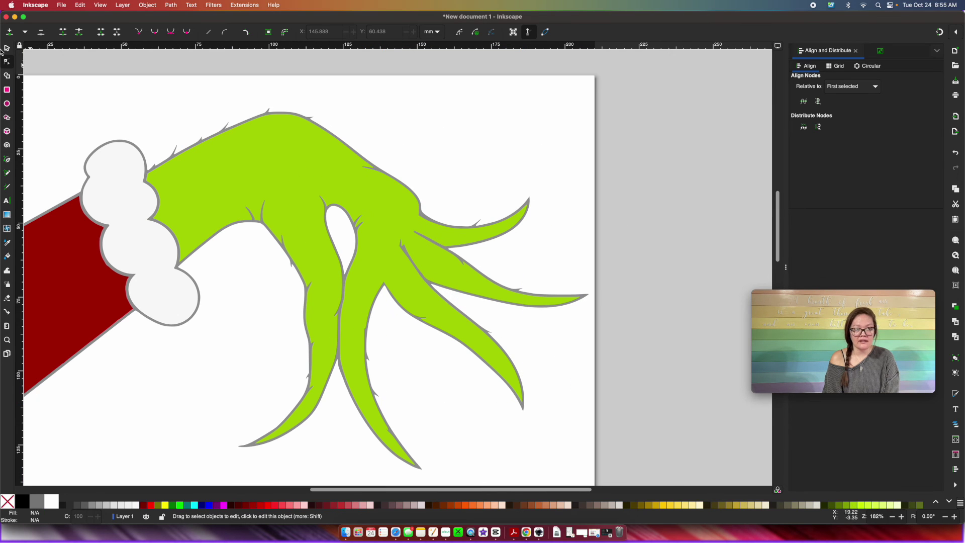
- Combine the green hand and its three separate finger shapes into a single path
{"action": "key", "text": "minus"}
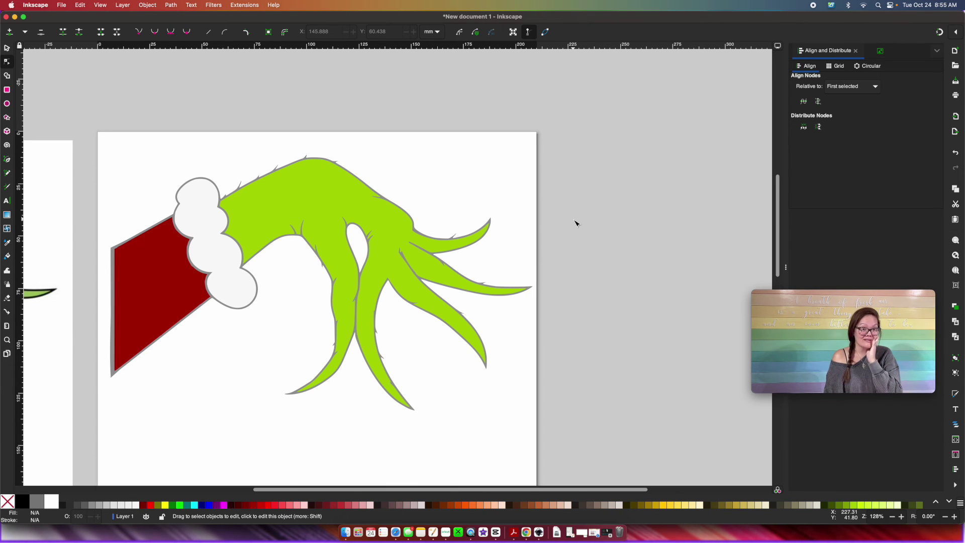
{"action": "scroll", "coordinate": [541, 233], "scroll_direction": "up", "scroll_amount": 2}
{"action": "scroll", "coordinate": [541, 233], "scroll_direction": "left", "scroll_amount": 2}
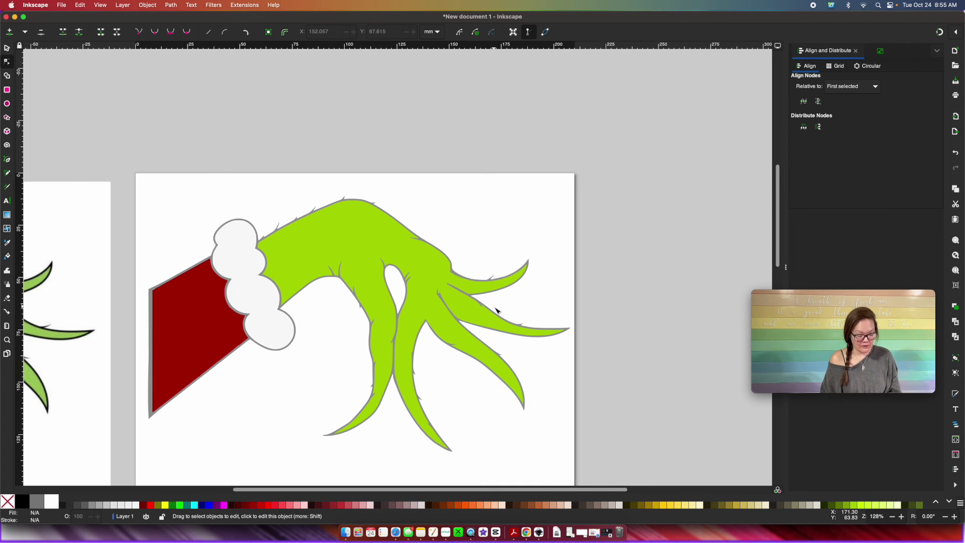
{"action": "left_click", "coordinate": [6, 47]}
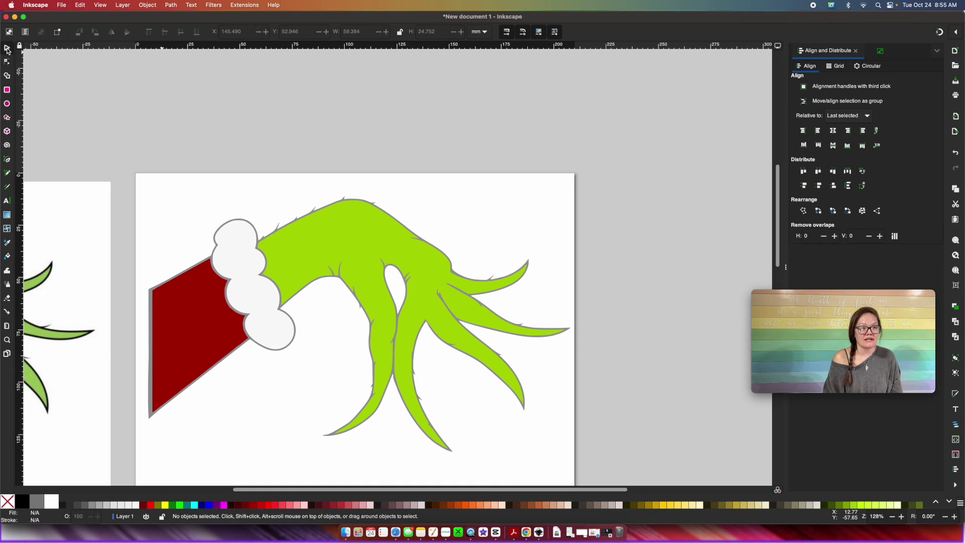
{"action": "left_click", "coordinate": [322, 233]}
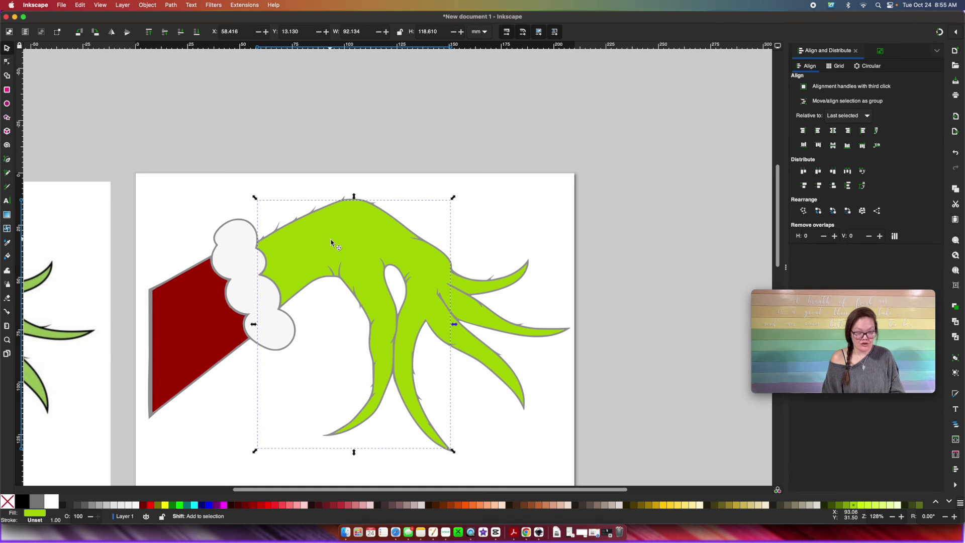
{"action": "left_click", "coordinate": [508, 284], "text": "shift"}
{"action": "left_click", "coordinate": [471, 322], "text": "shift"}
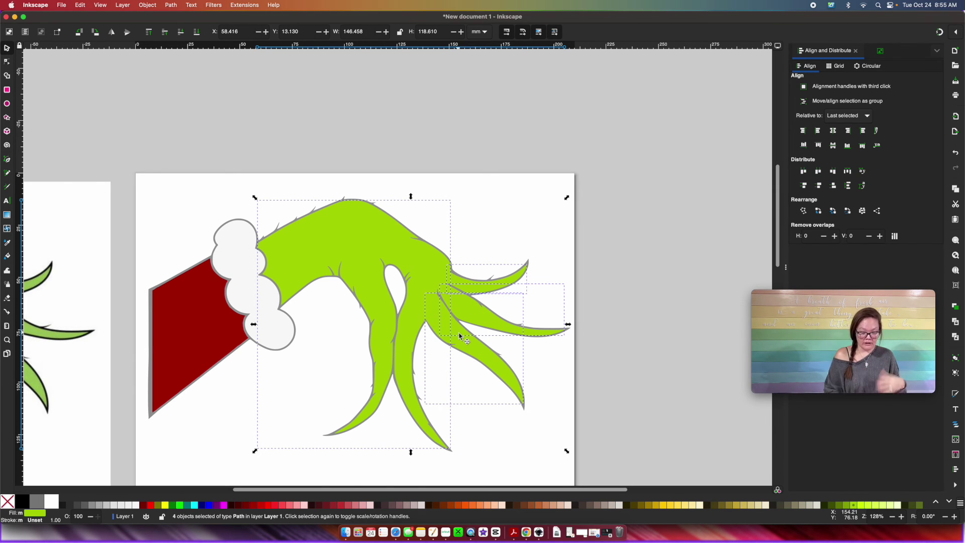
{"action": "key", "text": "shift"}
{"action": "key", "text": "ctrl+k"}
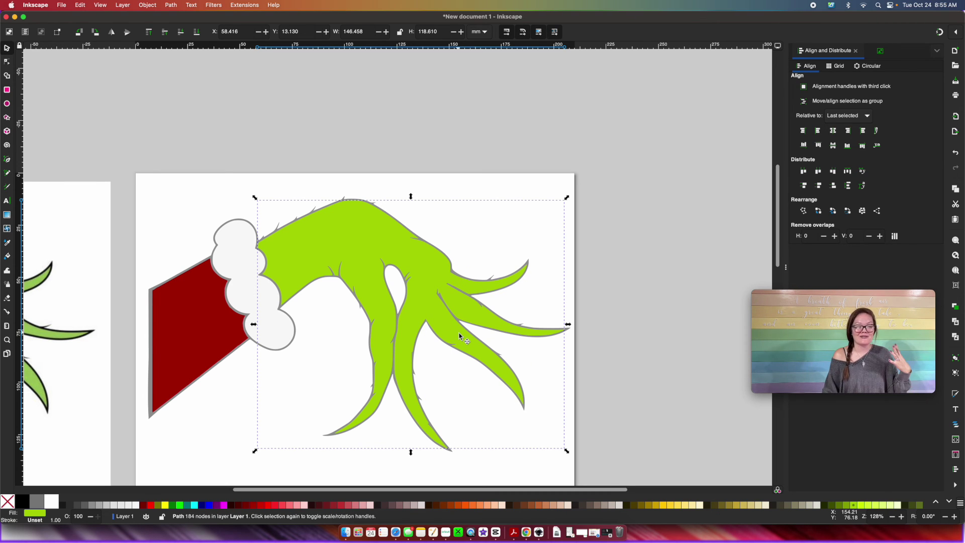
- Move the combined green hand away from the grey outline to check it, and undo the move
{"action": "left_click_drag", "start_coordinate": [459, 335], "coordinate": [553, 261]}
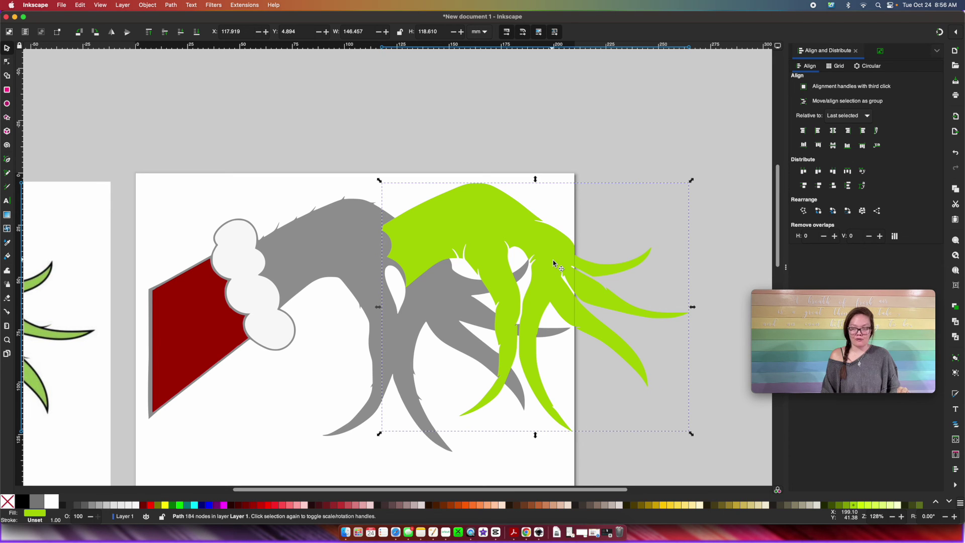
{"action": "key", "text": "super+z"}
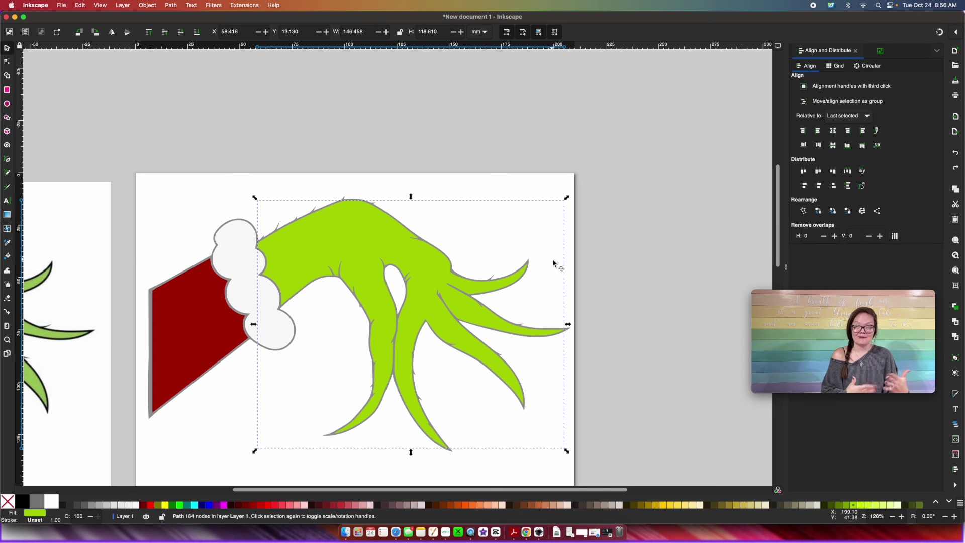
- Recolour the grey outline shape behind the hand, cuff and sleeve to near-black and deselect it
{"action": "left_click", "coordinate": [153, 292]}
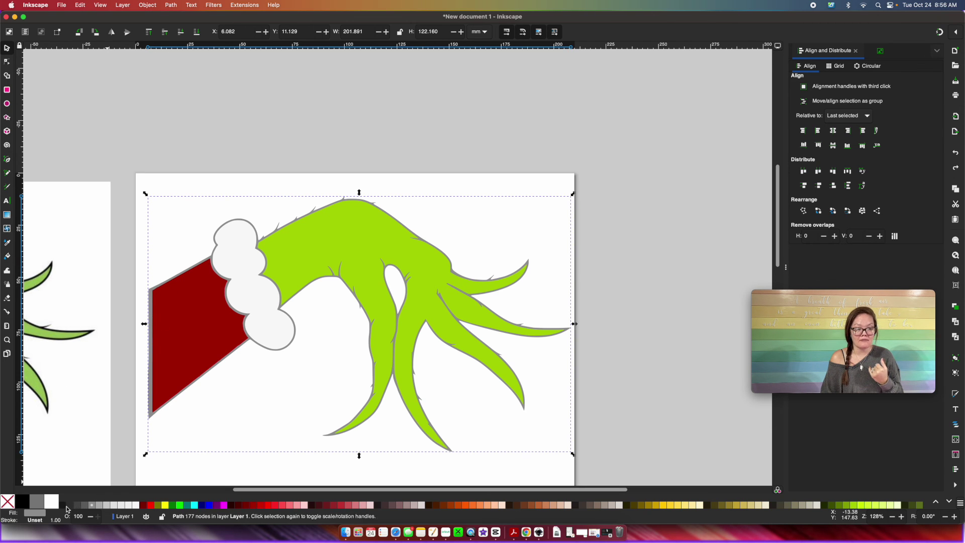
{"action": "left_click", "coordinate": [82, 504]}
{"action": "key", "text": "Escape"}
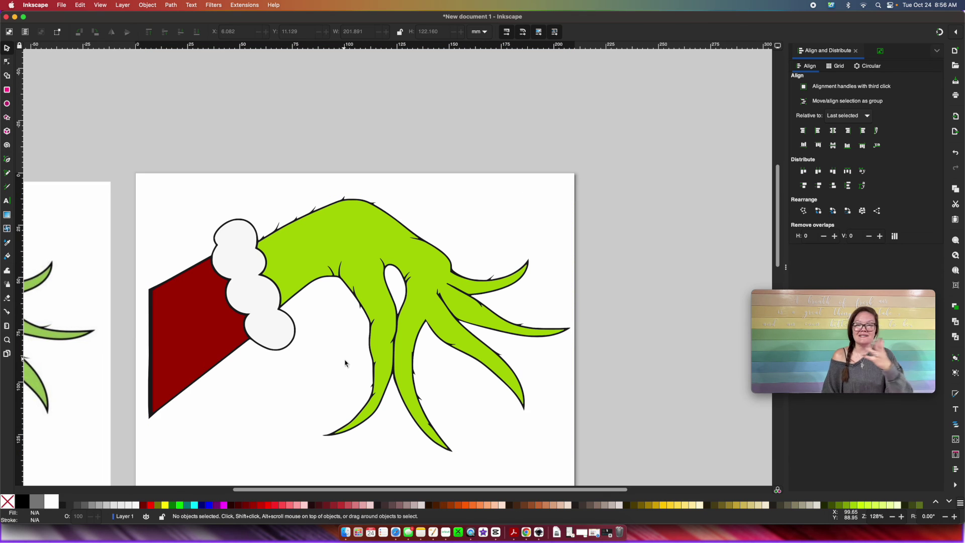
- Delete the original embedded clipart image with the ornament beside the page
{"action": "key", "text": "minus"}
{"action": "key", "text": "minus"}
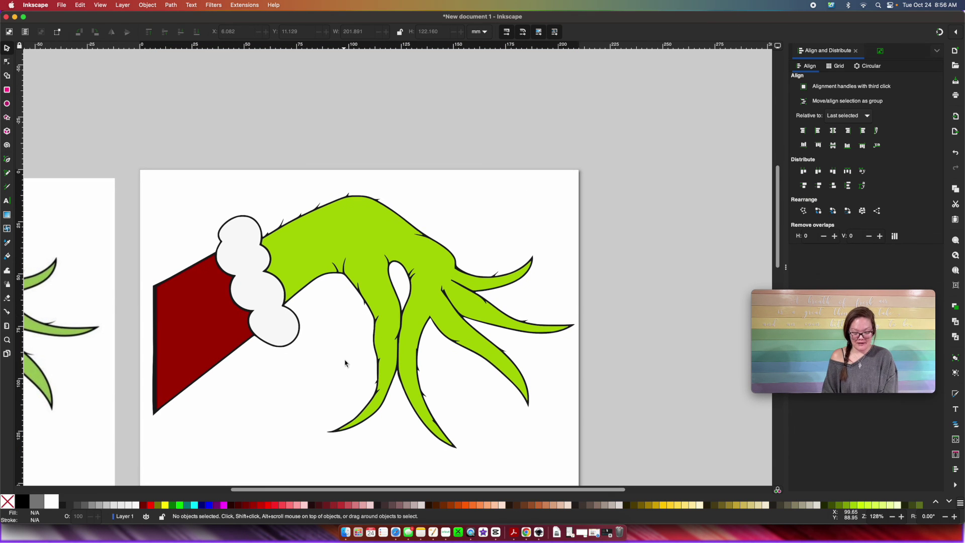
{"action": "left_click", "coordinate": [167, 352]}
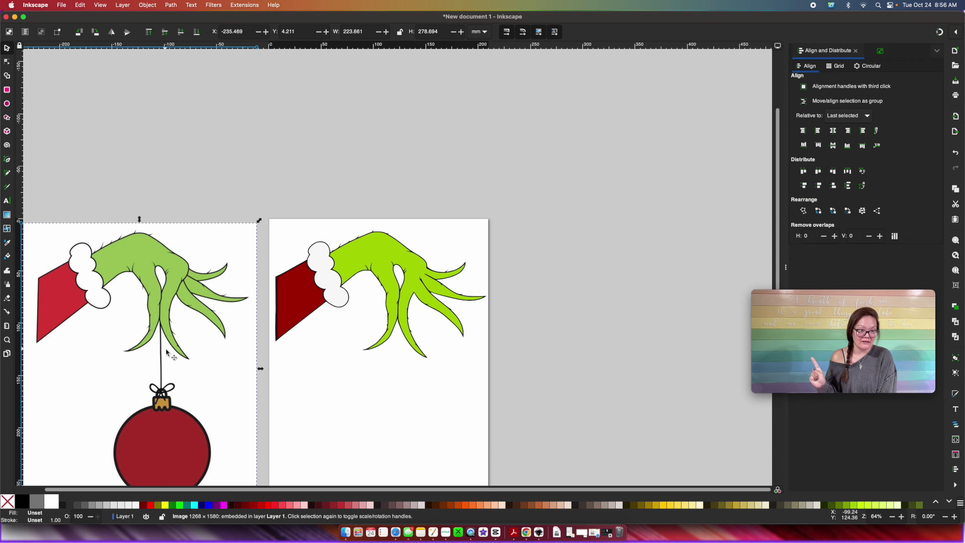
{"action": "key", "text": "Delete"}
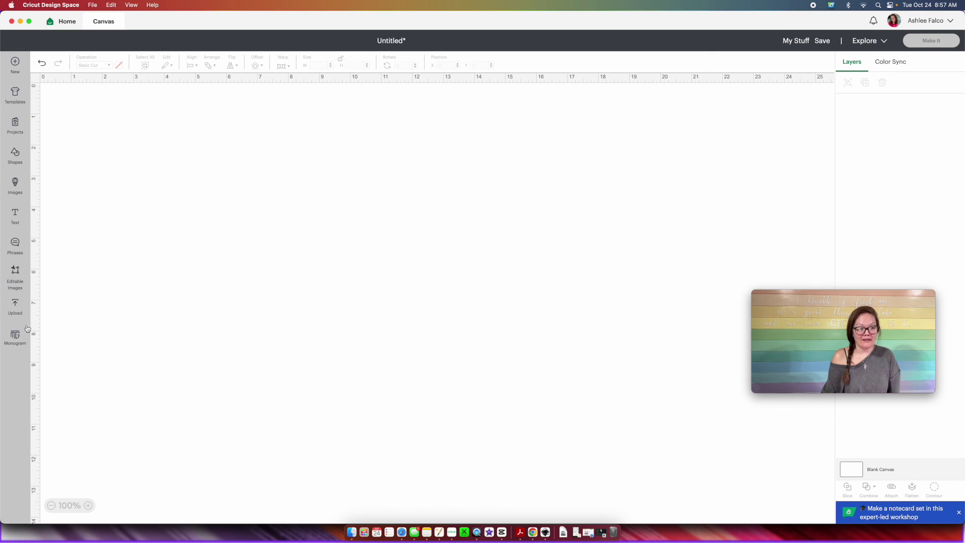
- Switch to Cricut Design Space and upload the "grinch hand" file as a cut image
{"action": "left_click", "coordinate": [18, 304]}
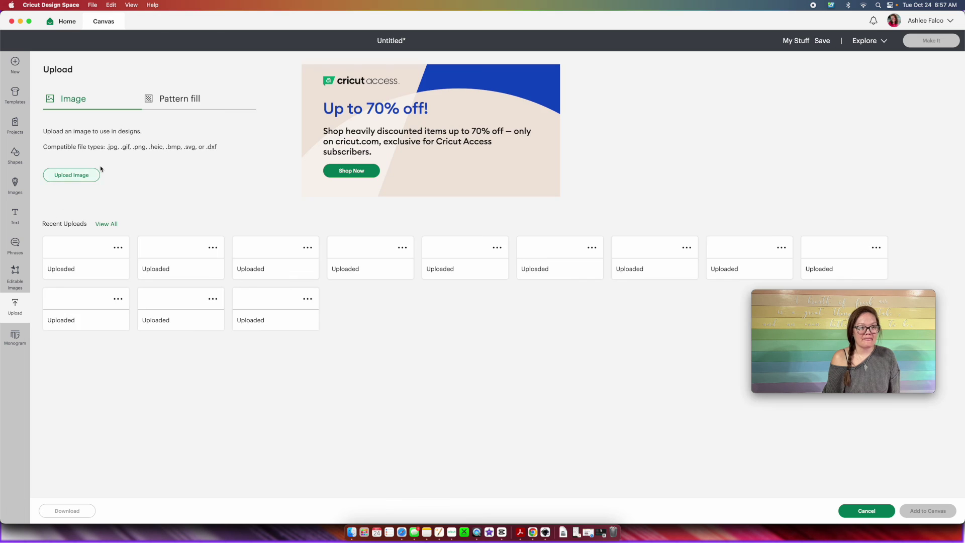
{"action": "left_click", "coordinate": [70, 175]}
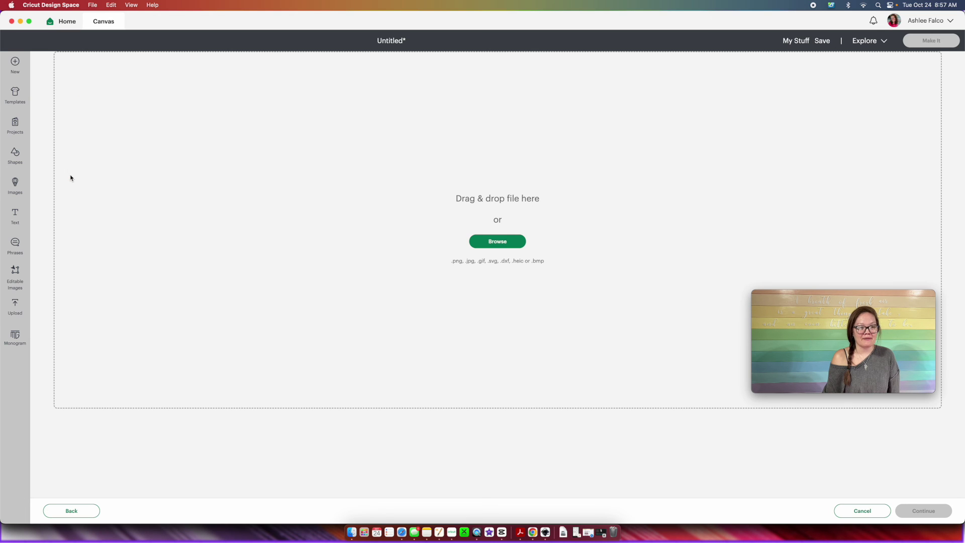
{"action": "left_click", "coordinate": [481, 242]}
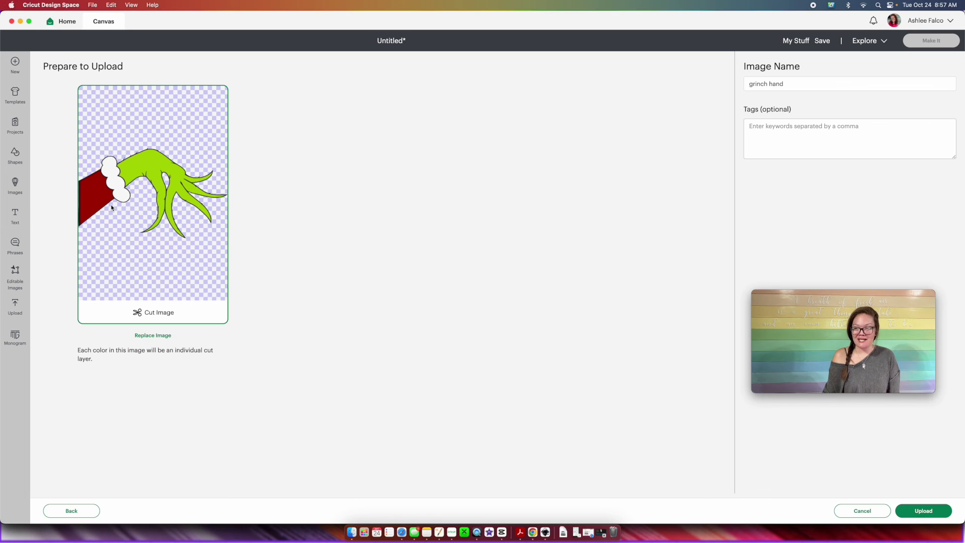
{"action": "left_click", "coordinate": [924, 511]}
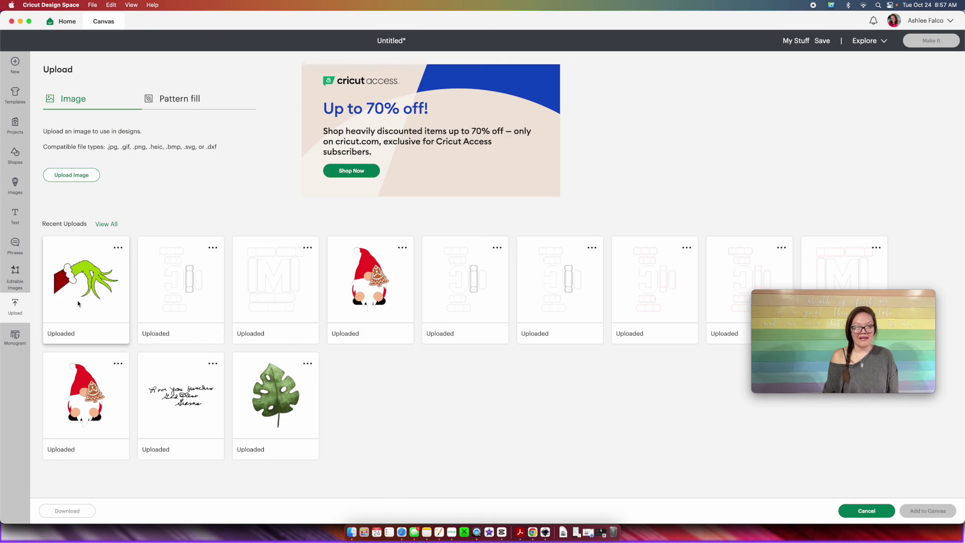
- Add the uploaded Grinch hand to the canvas and enlarge it to about 12.5 by 7.57 in
{"action": "left_click", "coordinate": [81, 279]}
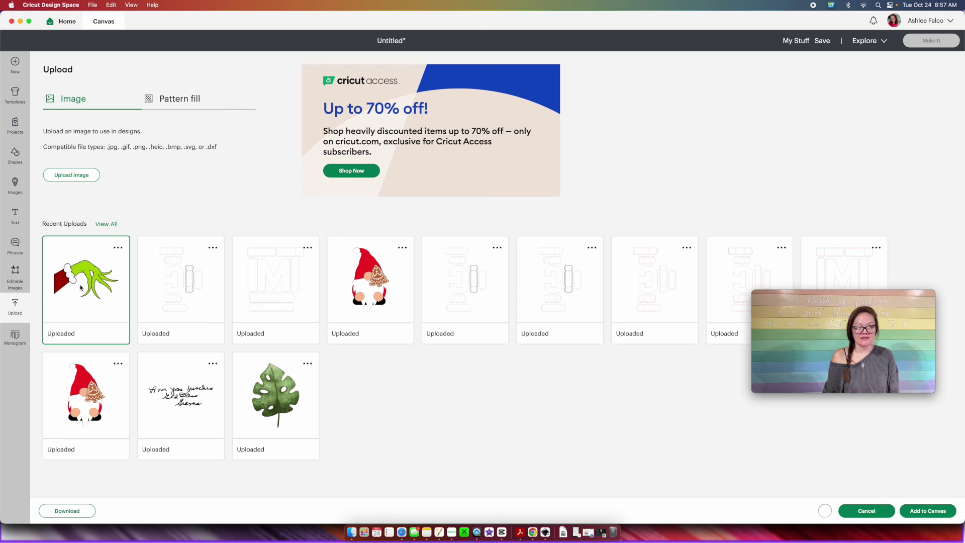
{"action": "left_click", "coordinate": [929, 511]}
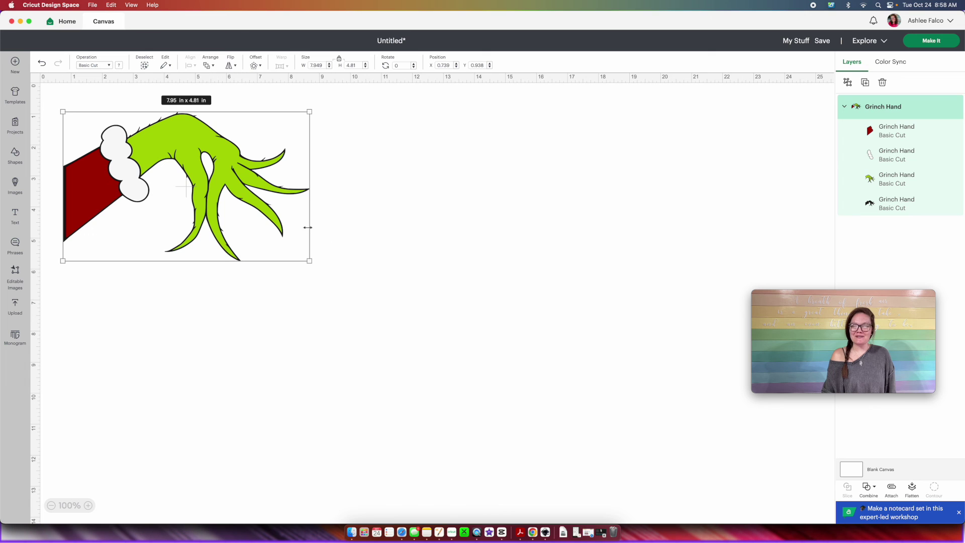
{"action": "left_click_drag", "start_coordinate": [309, 261], "coordinate": [451, 346]}
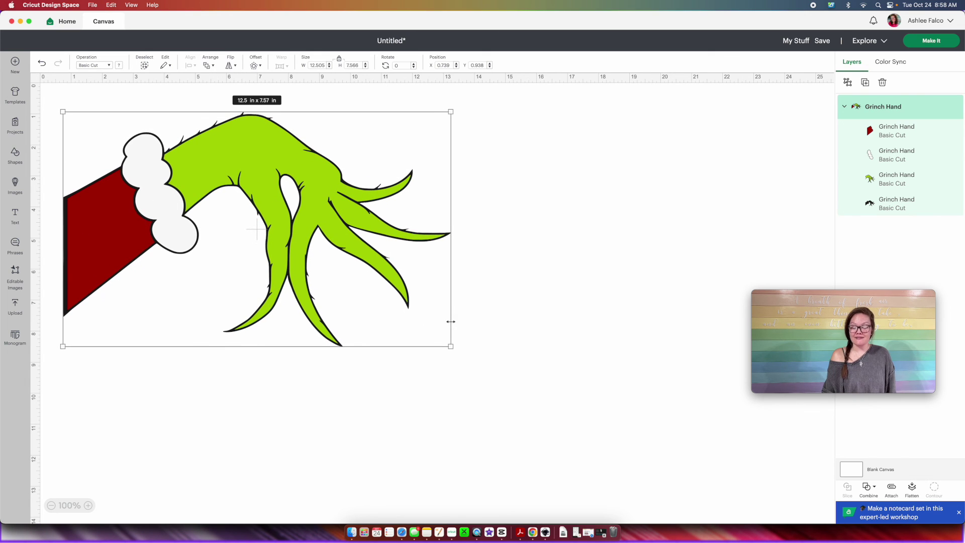
- Ungroup the Grinch hand and move the green hand, black backing, white cuff and red sleeve layers apart
{"action": "right_click", "coordinate": [300, 195]}
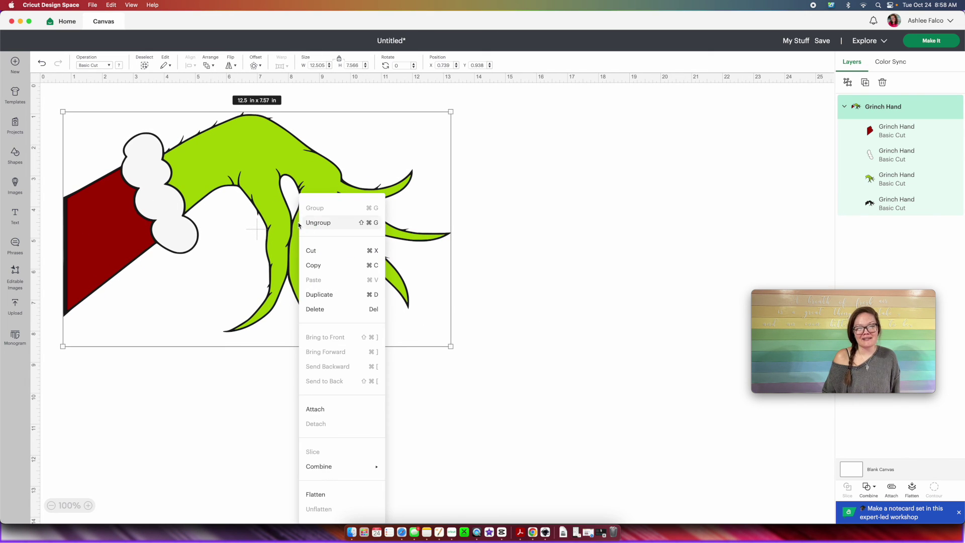
{"action": "left_click", "coordinate": [302, 223]}
{"action": "left_click_drag", "start_coordinate": [321, 249], "coordinate": [496, 352]}
{"action": "left_click_drag", "start_coordinate": [237, 164], "coordinate": [377, 141]}
{"action": "left_click_drag", "start_coordinate": [167, 202], "coordinate": [199, 206]}
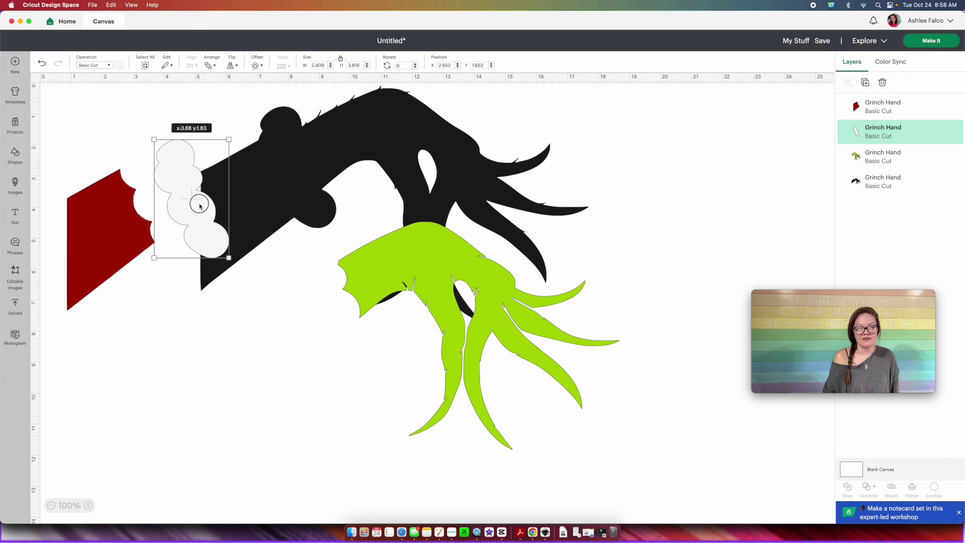
{"action": "left_click", "coordinate": [137, 266]}
{"action": "left_click_drag", "start_coordinate": [137, 267], "coordinate": [152, 315]}
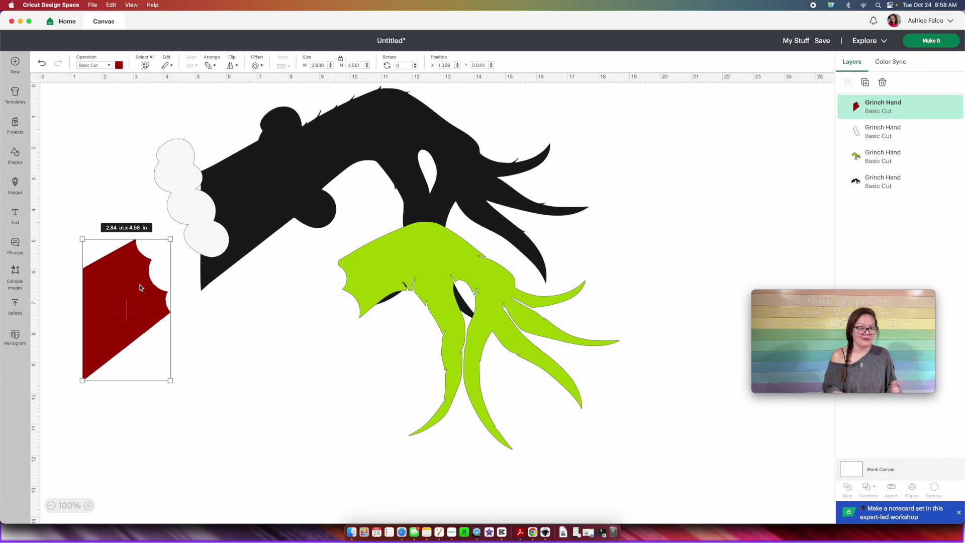